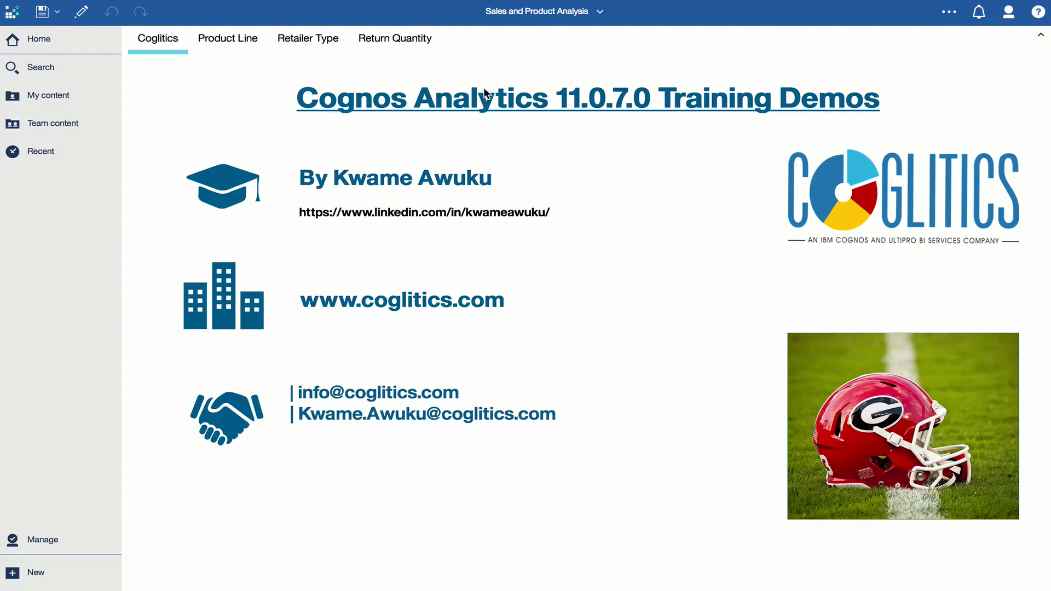
# Switch to the Employee worksheet in Excel and check which values the Employee Type filter offers.
pyautogui.click(600, 14)
pyautogui.click(534, 72)
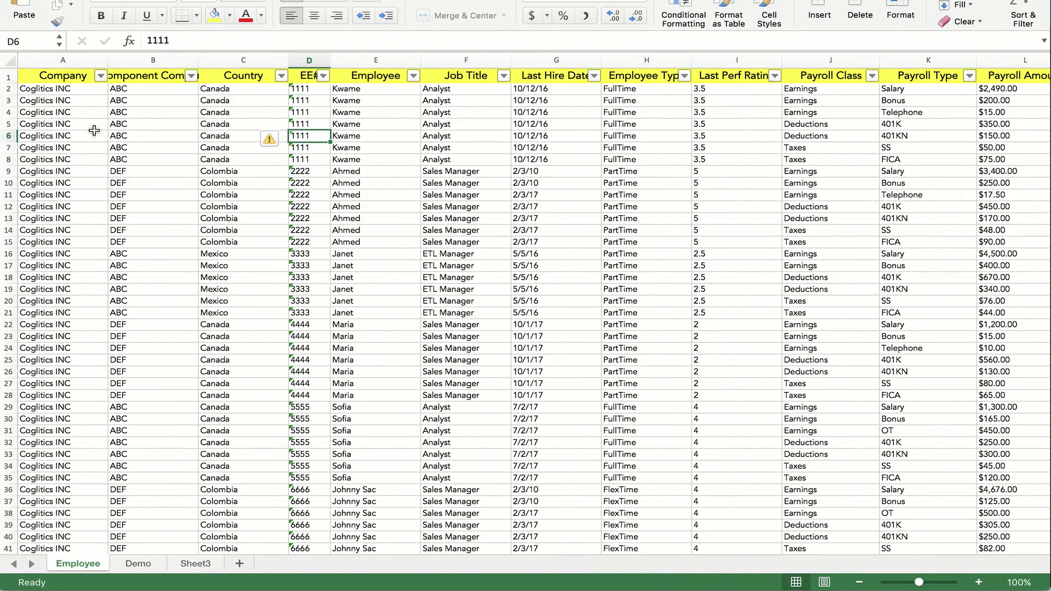
pyautogui.click(59, 89)
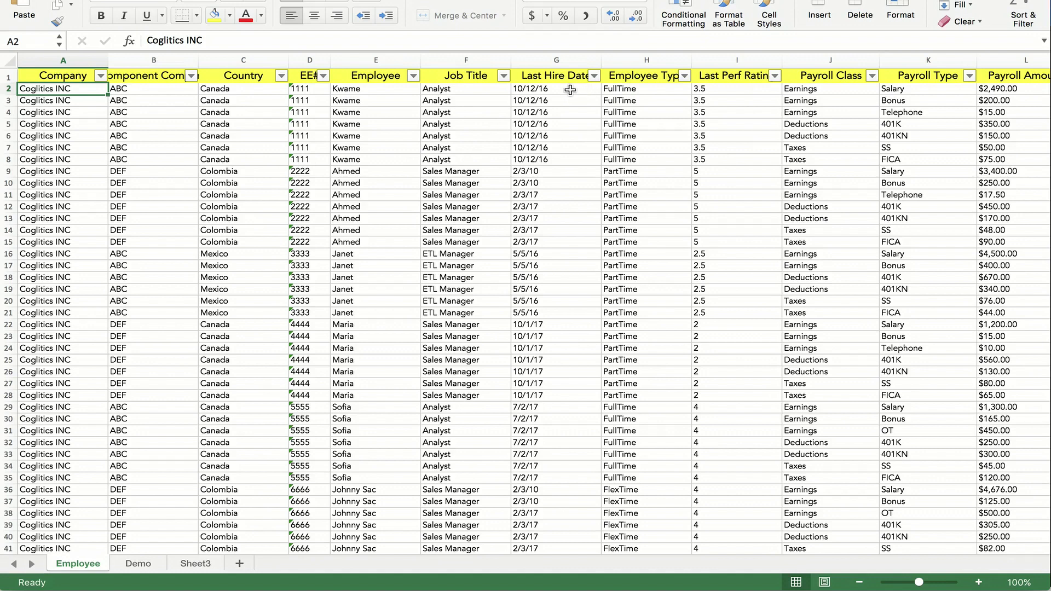
pyautogui.click(684, 77)
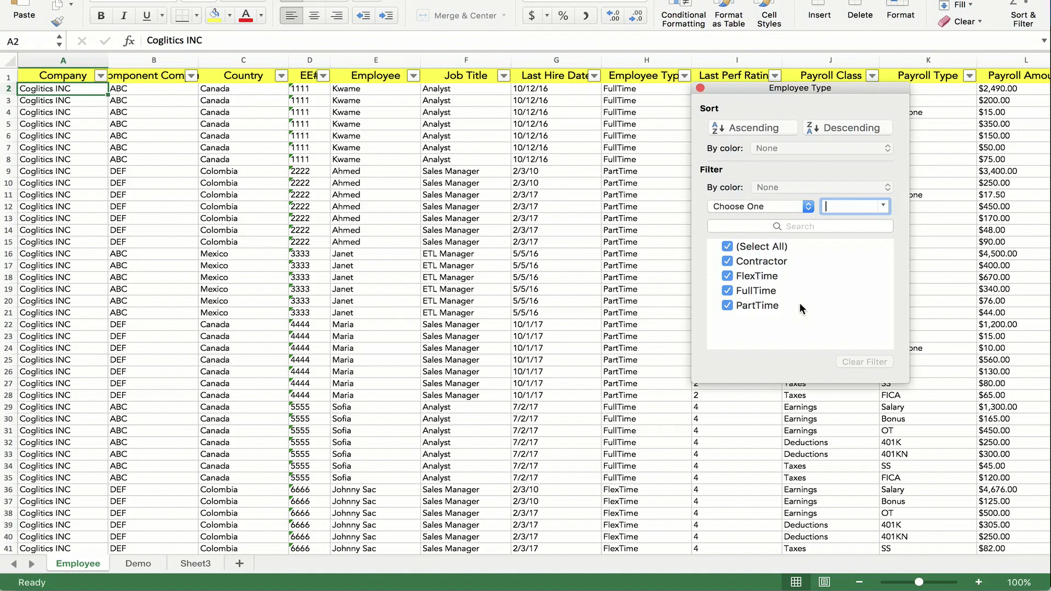
pyautogui.click(617, 272)
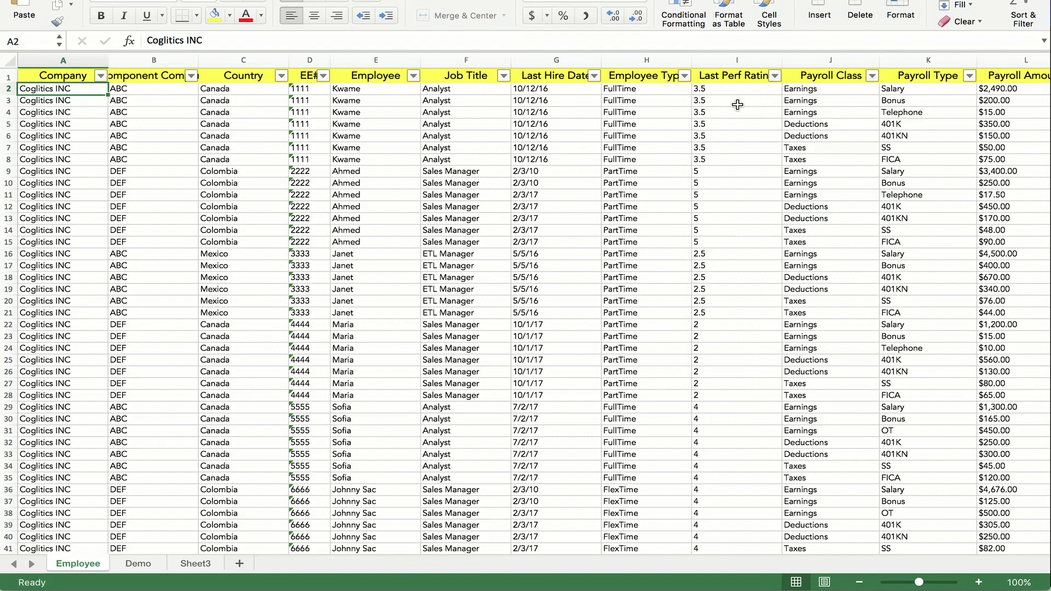
# Look across the Employee worksheet's columns from Payroll Class to Employee Email.
pyautogui.click(819, 112)
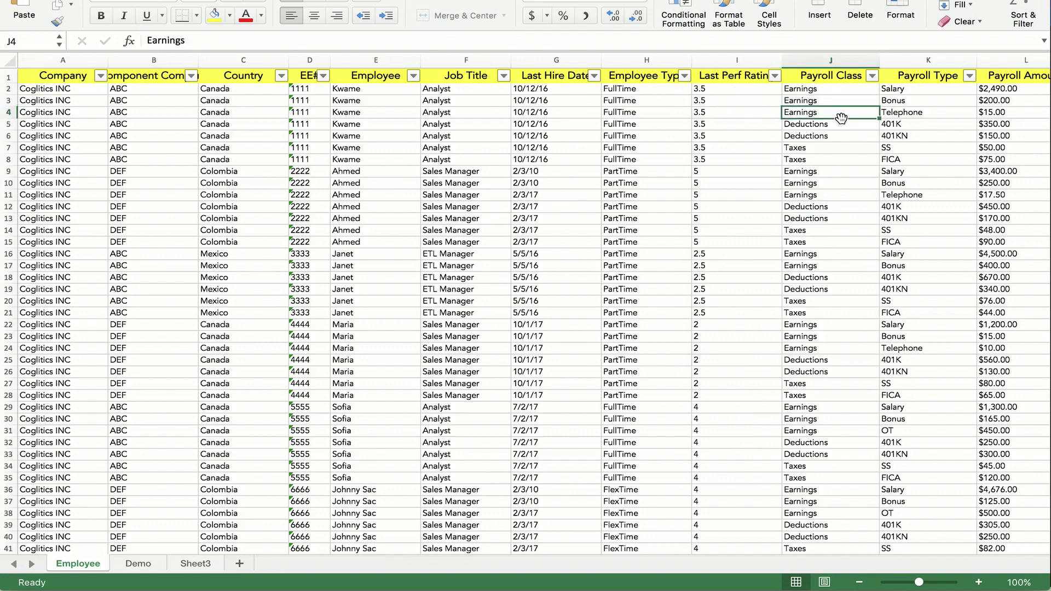
pyautogui.press('Right')
pyautogui.press('Right')
pyautogui.press('Right')
pyautogui.press('Right')
pyautogui.press('Right')
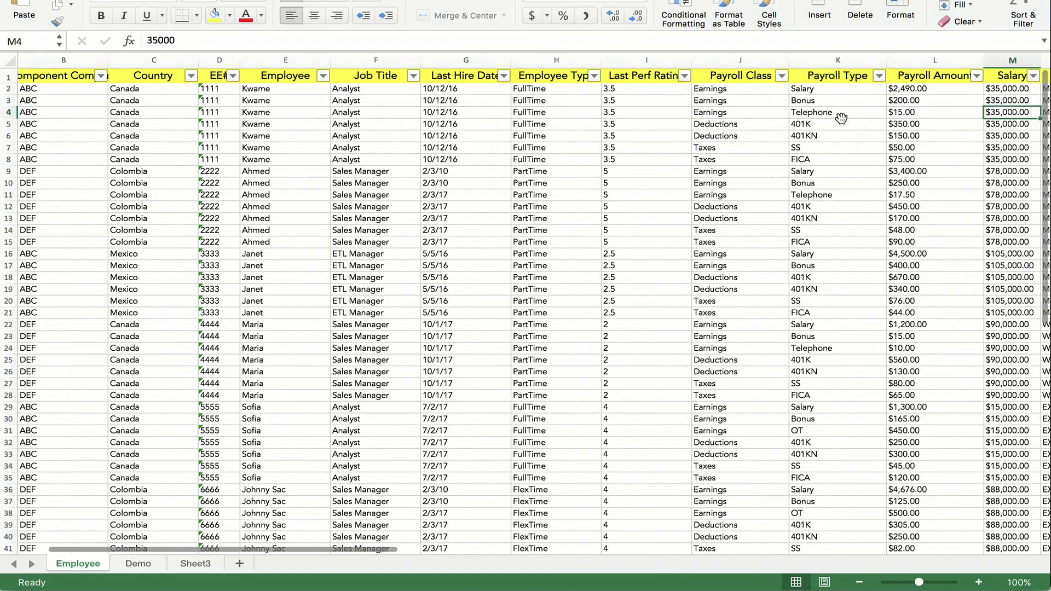
pyautogui.press('Right')
pyautogui.press('Right')
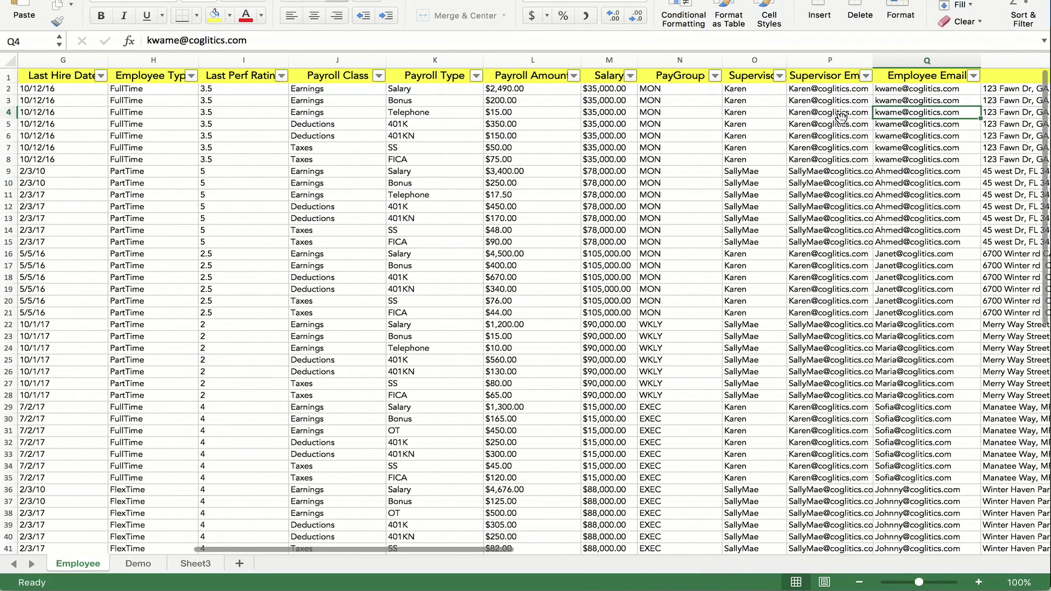
# Review the Payroll Class, Payroll Type, Payroll Amount, Salary, PayGroup and supervisor columns of the employee data.
pyautogui.click(321, 100)
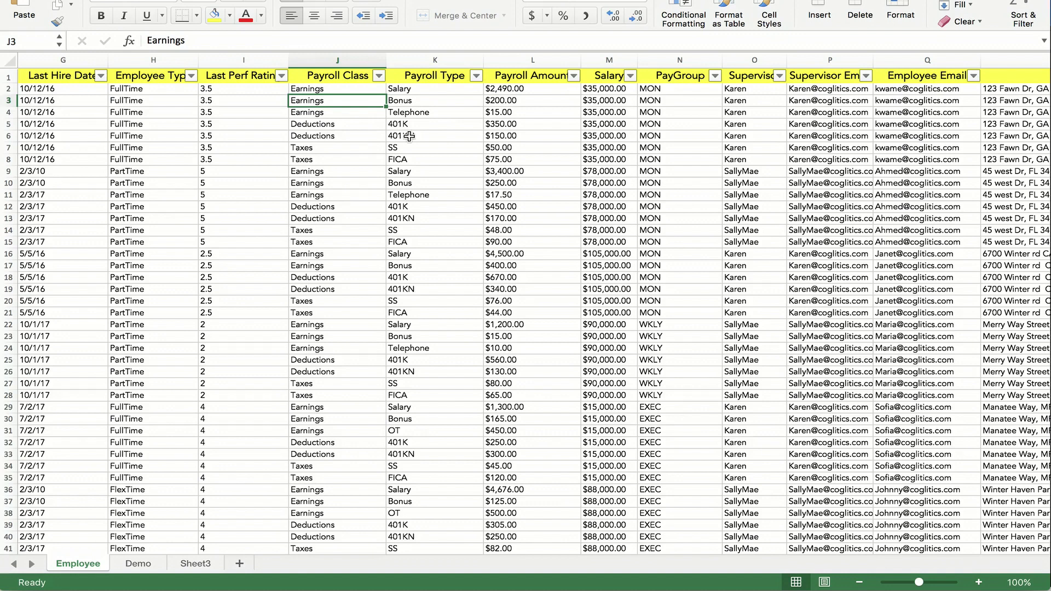
pyautogui.click(451, 105)
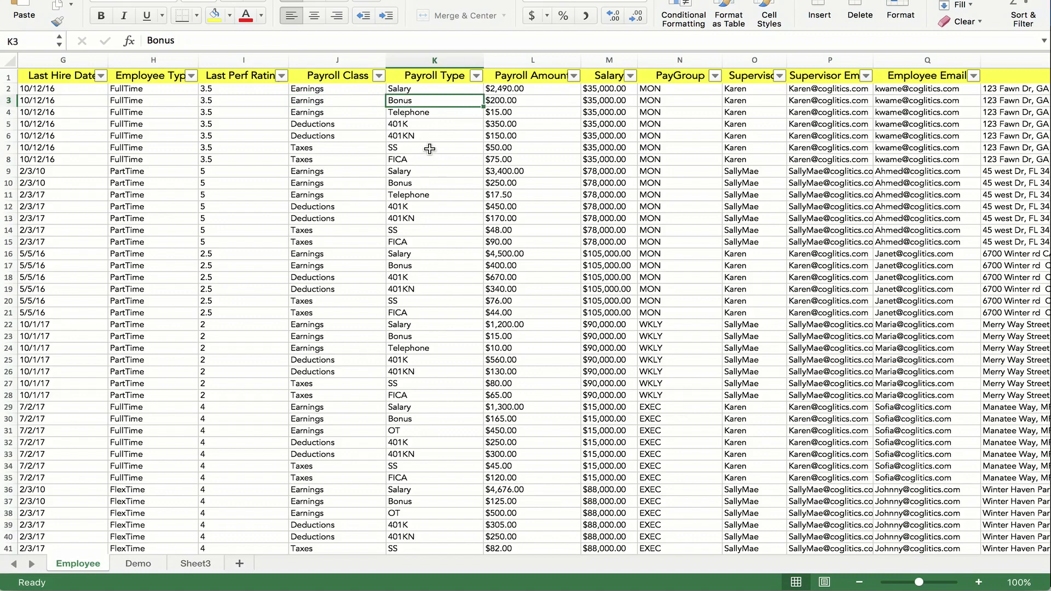
pyautogui.moveTo(528, 89); pyautogui.dragTo(525, 231)
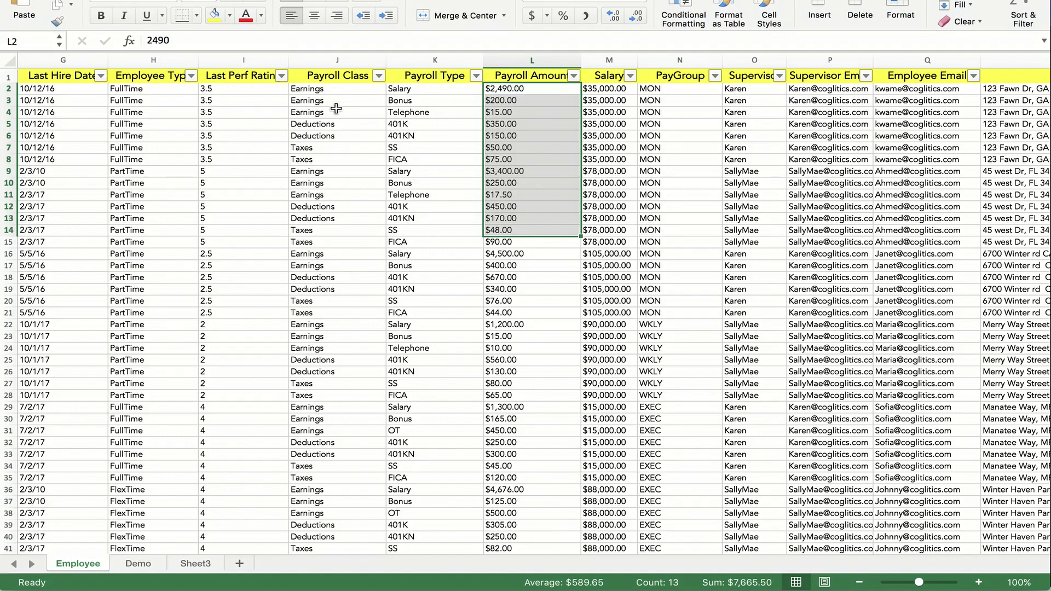
pyautogui.click(603, 90)
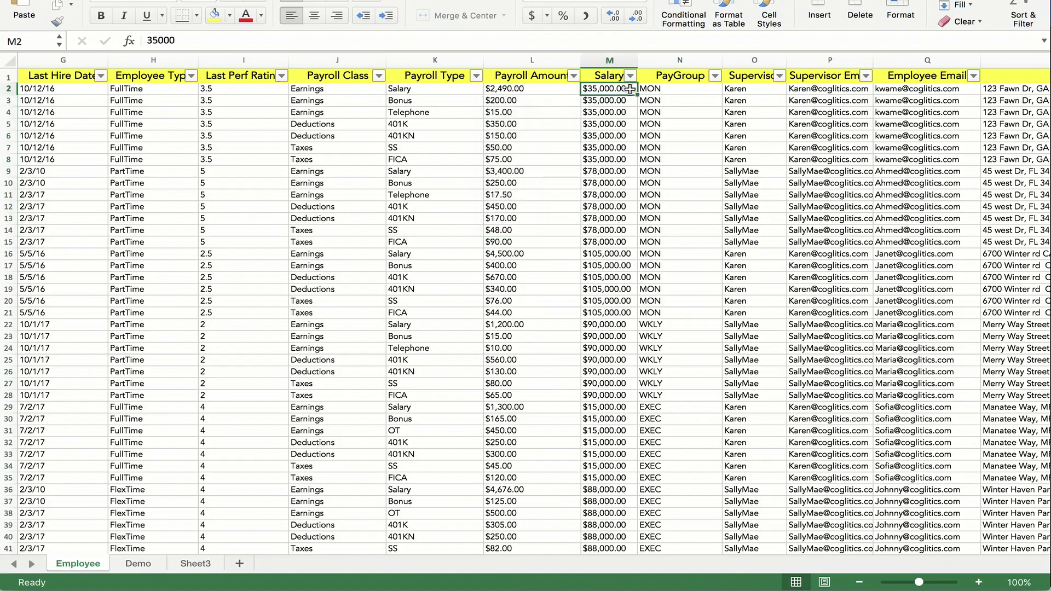
pyautogui.click(653, 87)
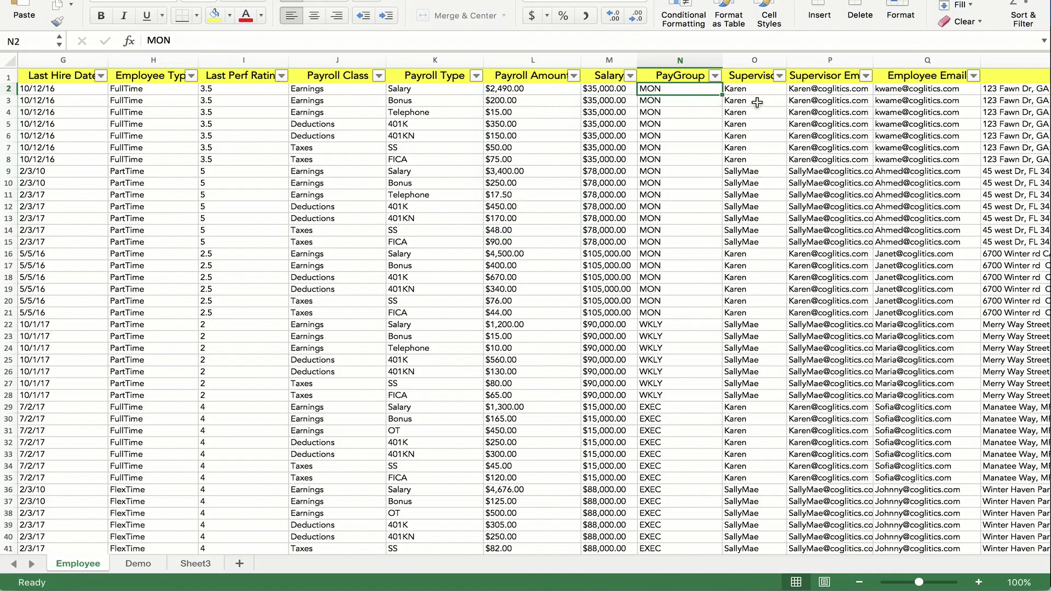
pyautogui.click(803, 100)
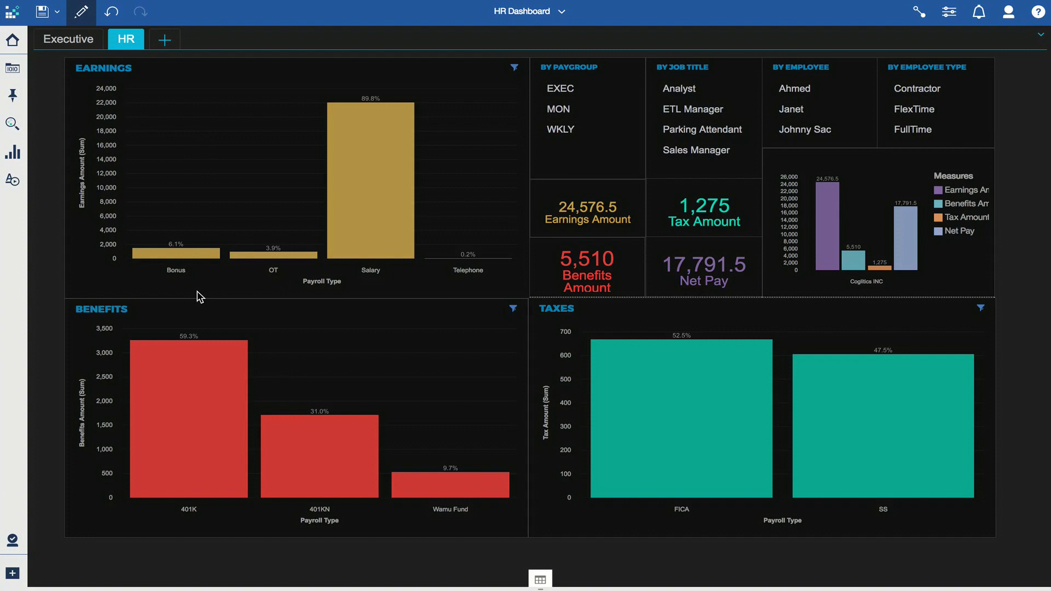
# On the HR Dashboard in Cognos Analytics, set the Earnings chart's value label format to Value.
pyautogui.moveTo(372, 214)
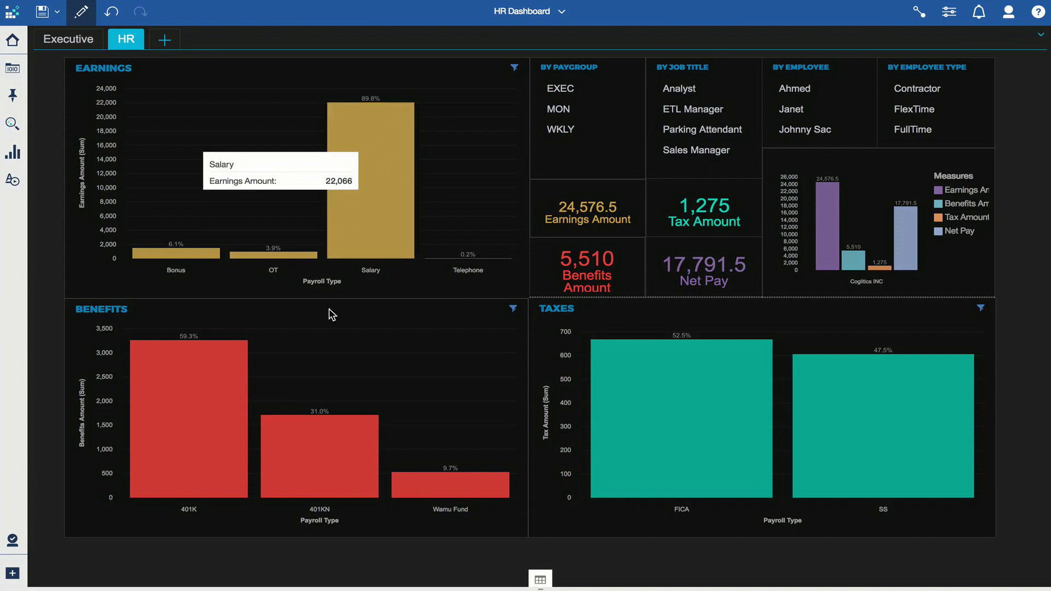
pyautogui.click(429, 98)
pyautogui.click(950, 20)
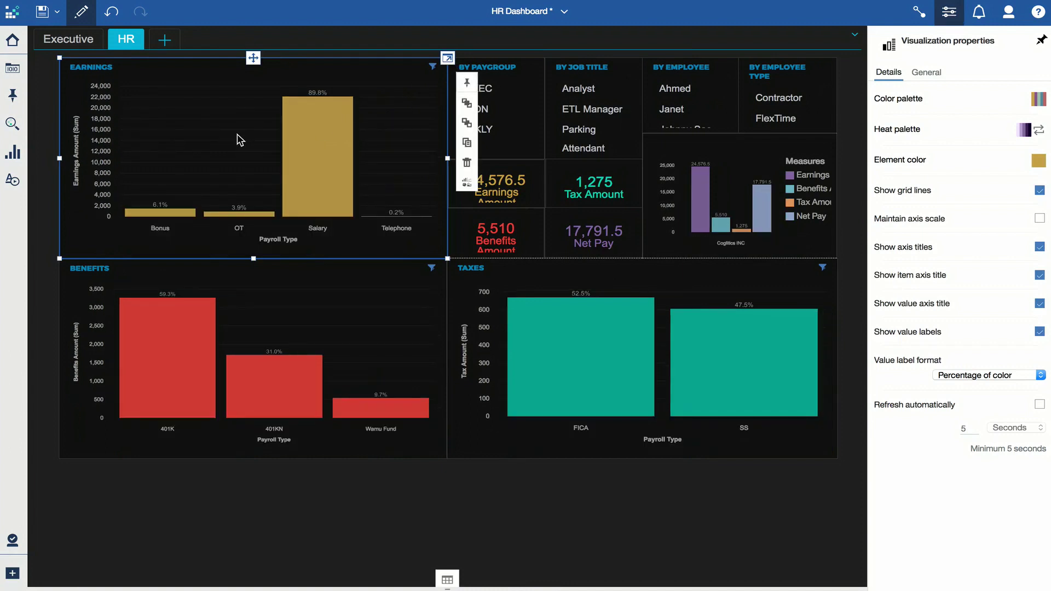
pyautogui.click(1019, 375)
pyautogui.click(990, 385)
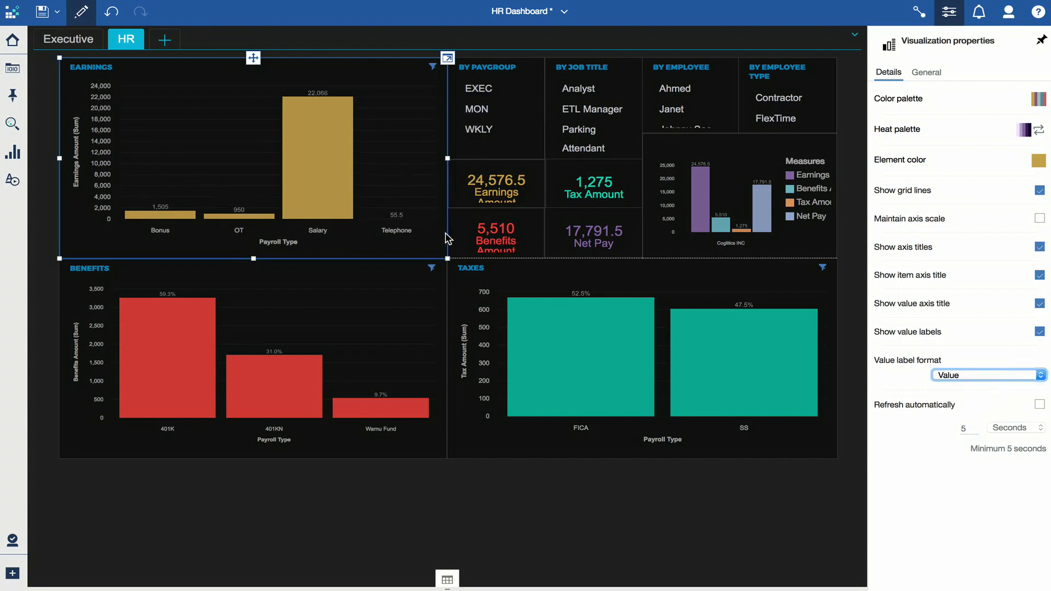
pyautogui.click(953, 13)
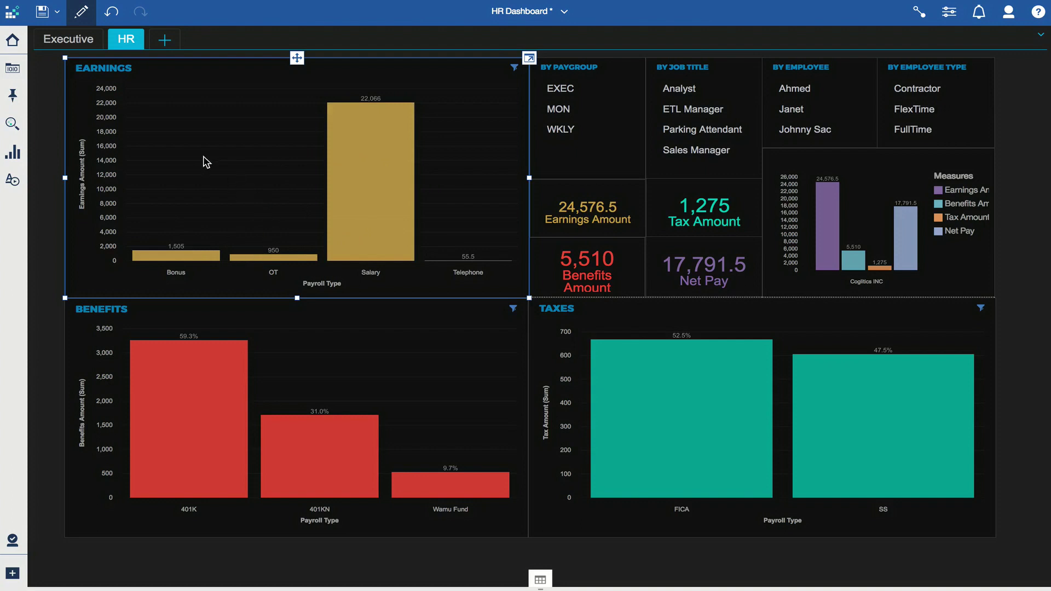
# View the navigation paths defined in the Human Resources Dataset.
pyautogui.click(13, 68)
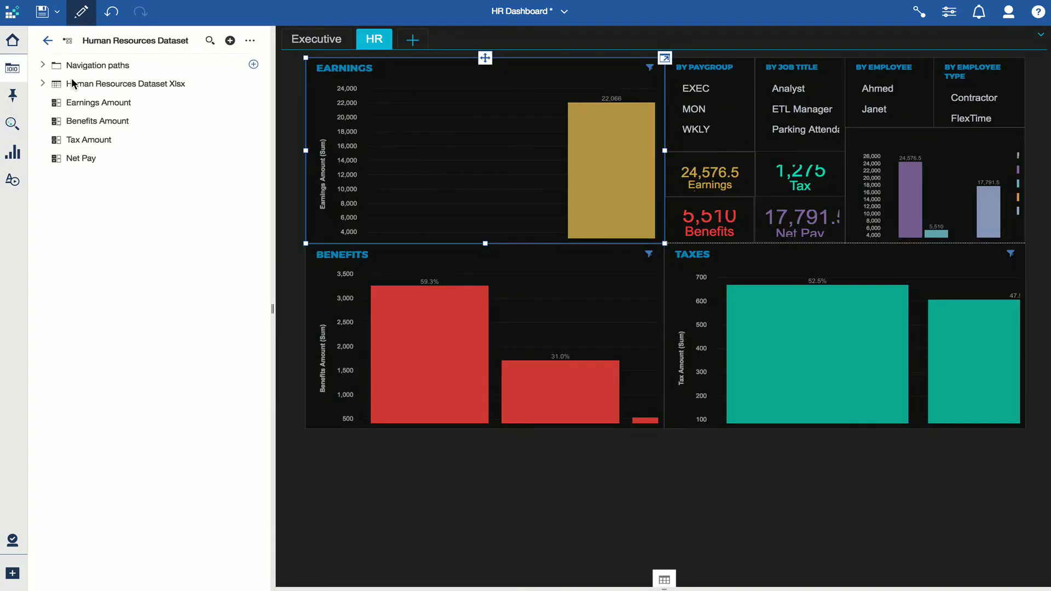
pyautogui.click(43, 65)
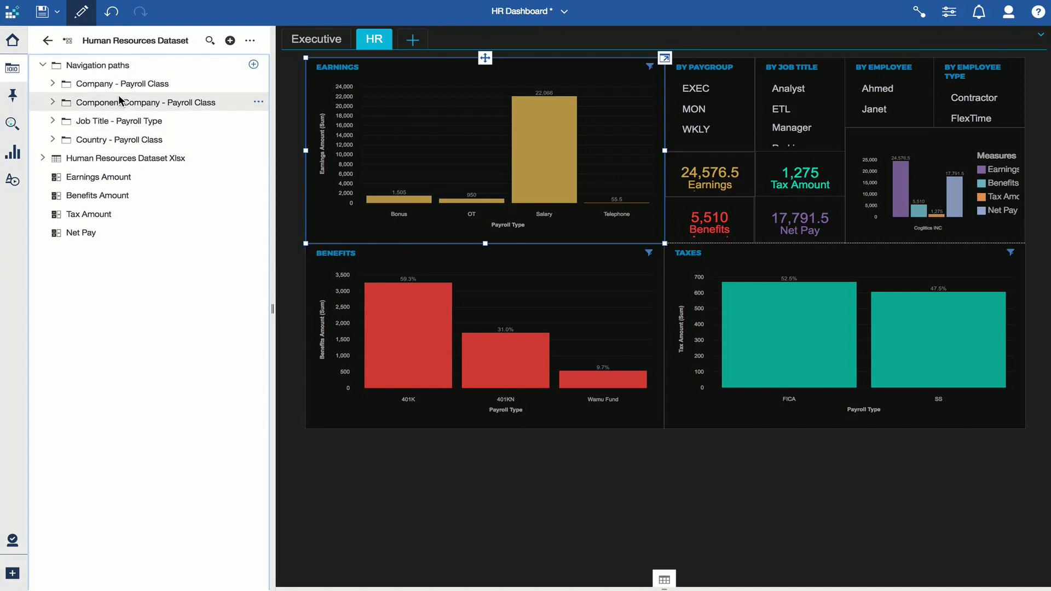
pyautogui.click(43, 65)
pyautogui.click(13, 68)
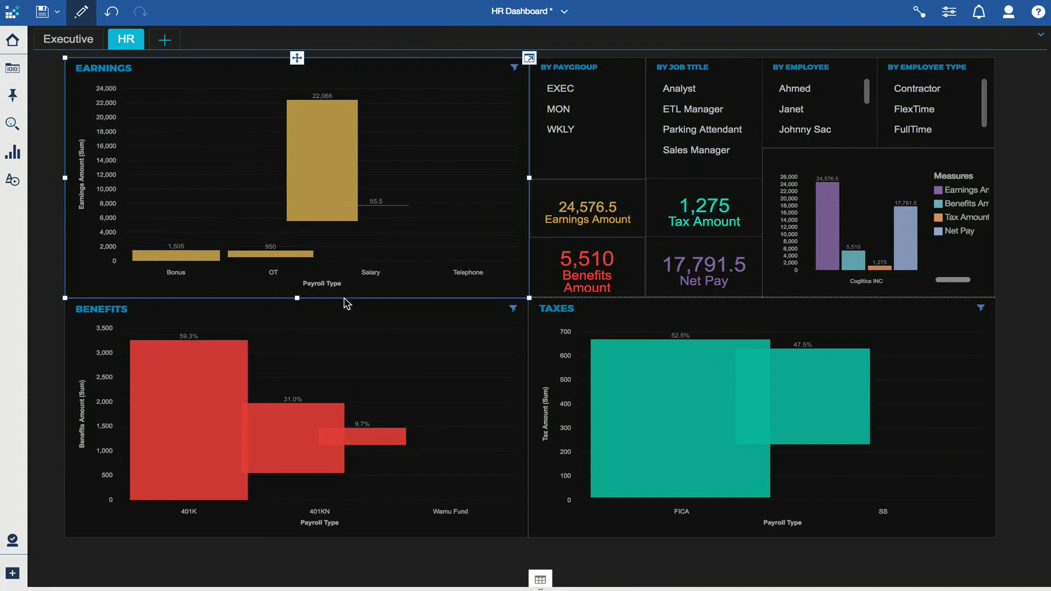
# Navigate the Earnings chart from Payroll Type to Job Title along the Job Title - Payroll Type path.
pyautogui.click(328, 286)
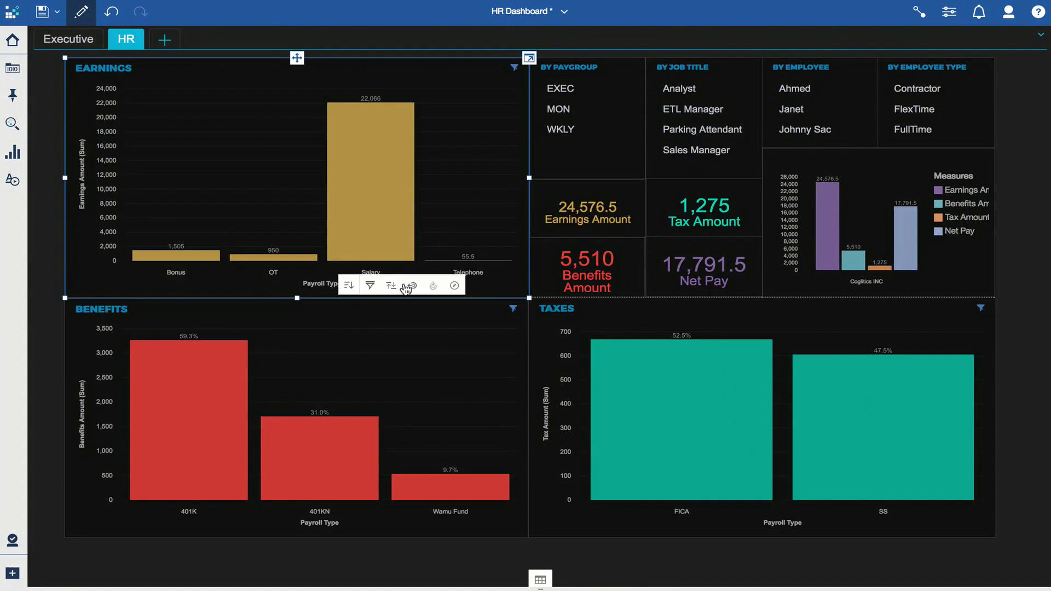
pyautogui.click(455, 286)
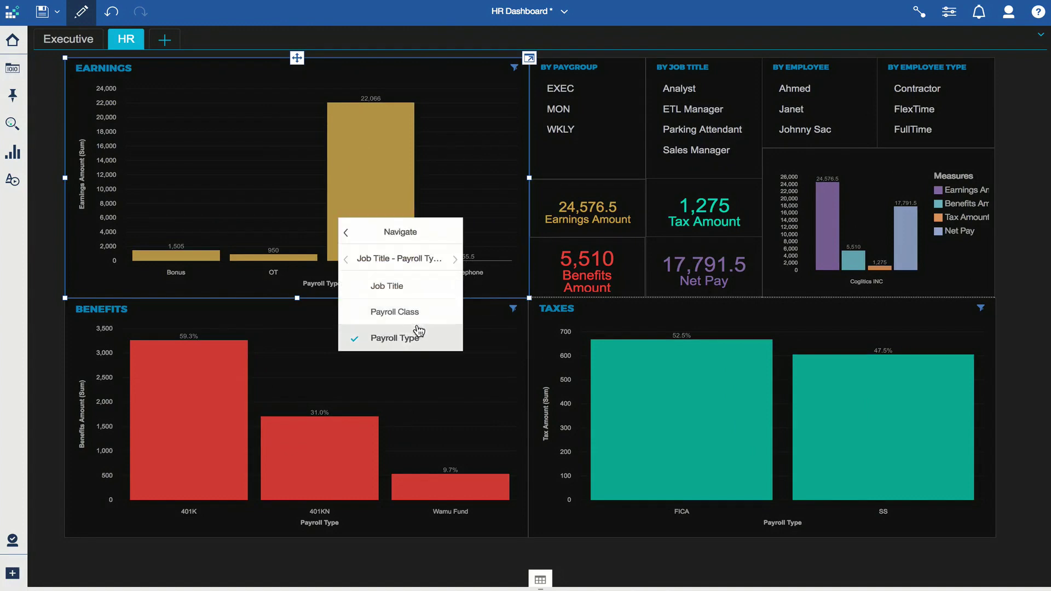
pyautogui.click(393, 290)
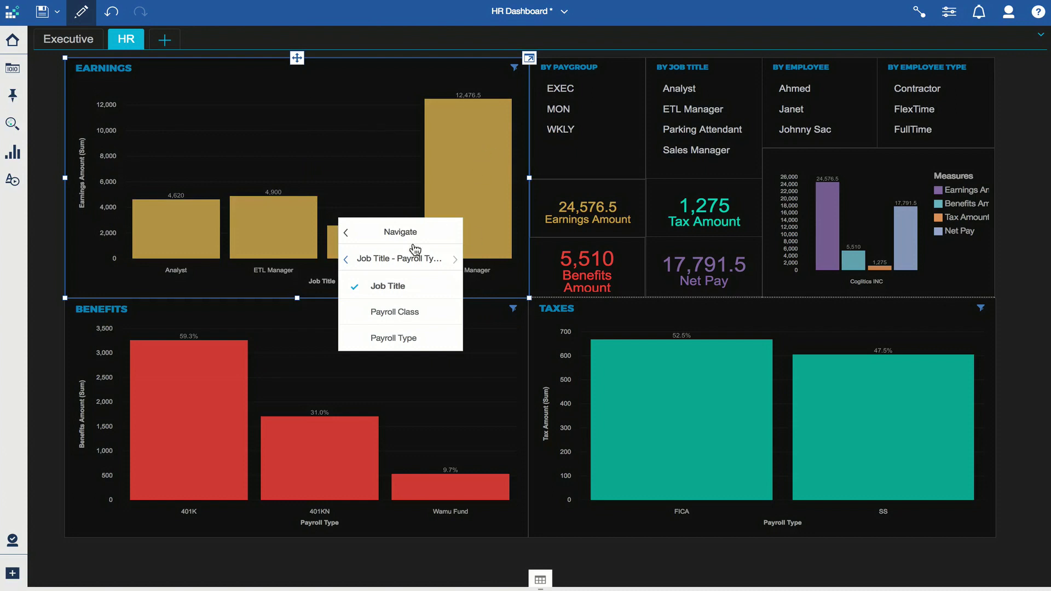
pyautogui.click(479, 296)
# Examine the Earnings chart's amounts for each job title and the 401K bar in the Benefits chart.
pyautogui.moveTo(486, 207)
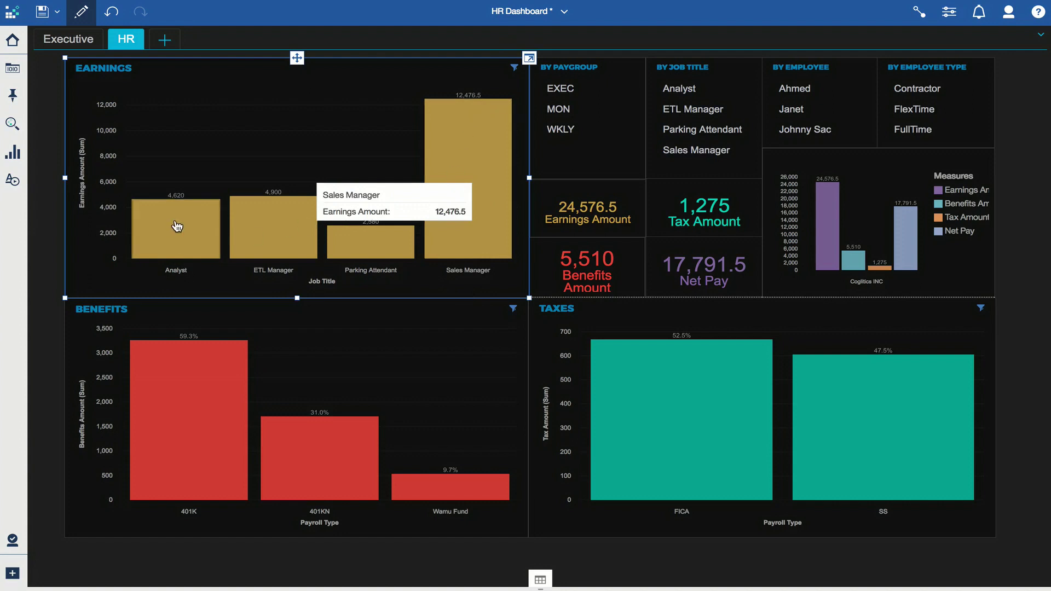
pyautogui.moveTo(177, 225)
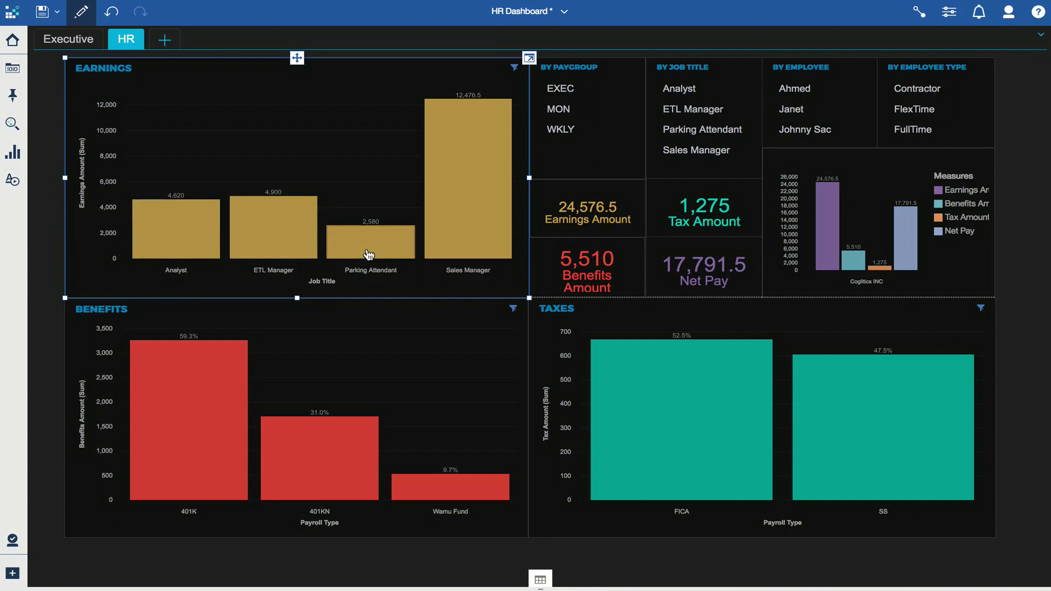
pyautogui.moveTo(469, 174)
pyautogui.moveTo(428, 161)
pyautogui.click(326, 285)
pyautogui.click(598, 151)
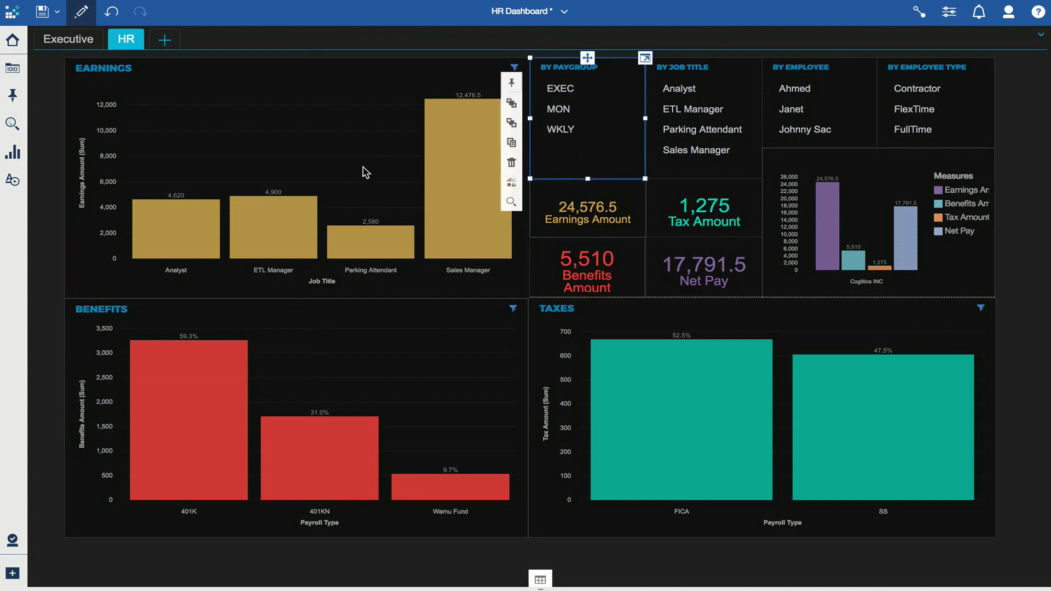
pyautogui.click(298, 345)
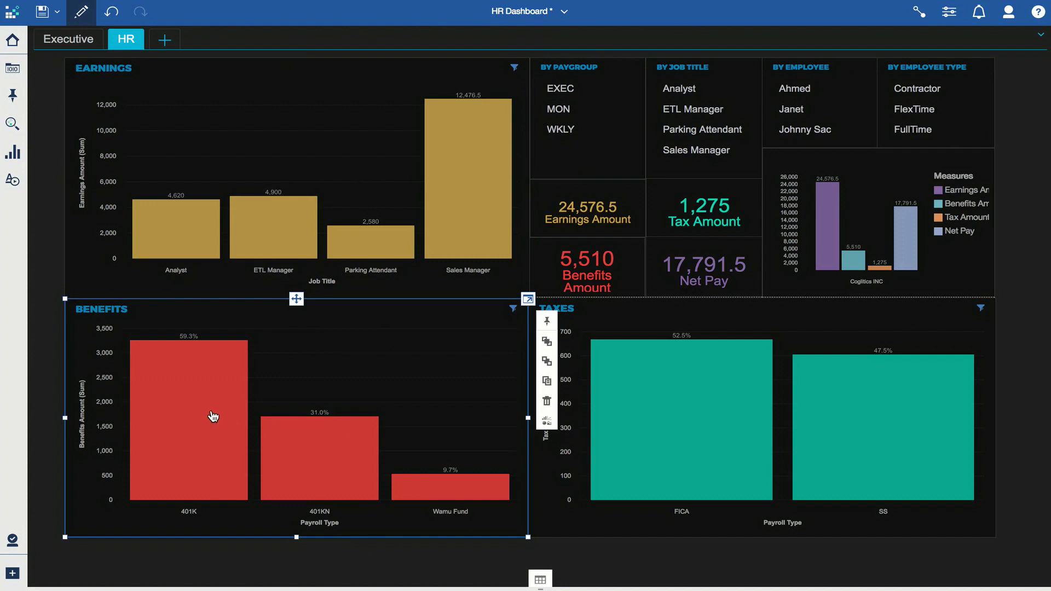
pyautogui.click(171, 432)
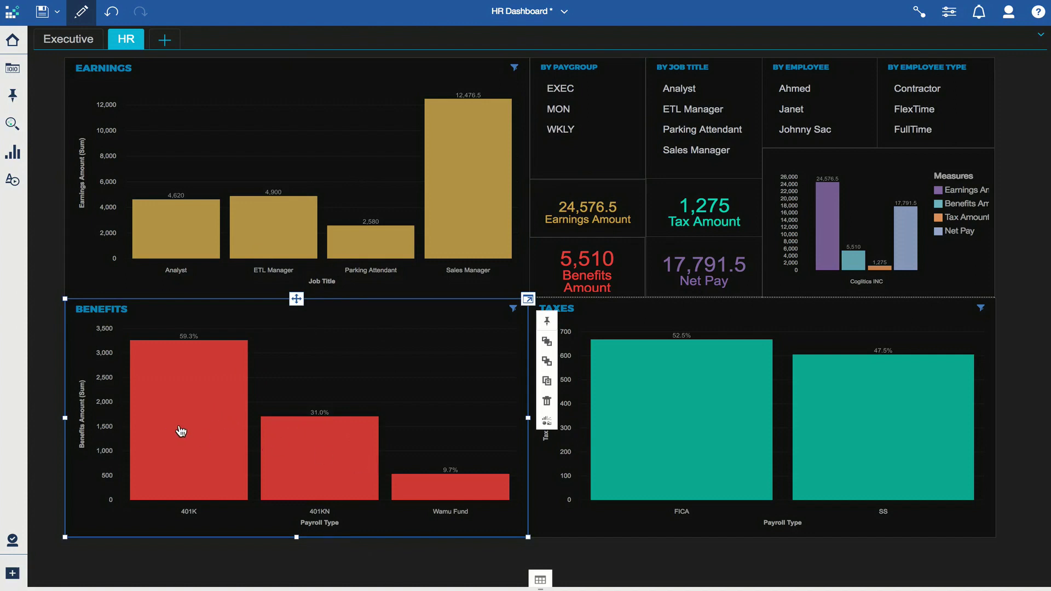
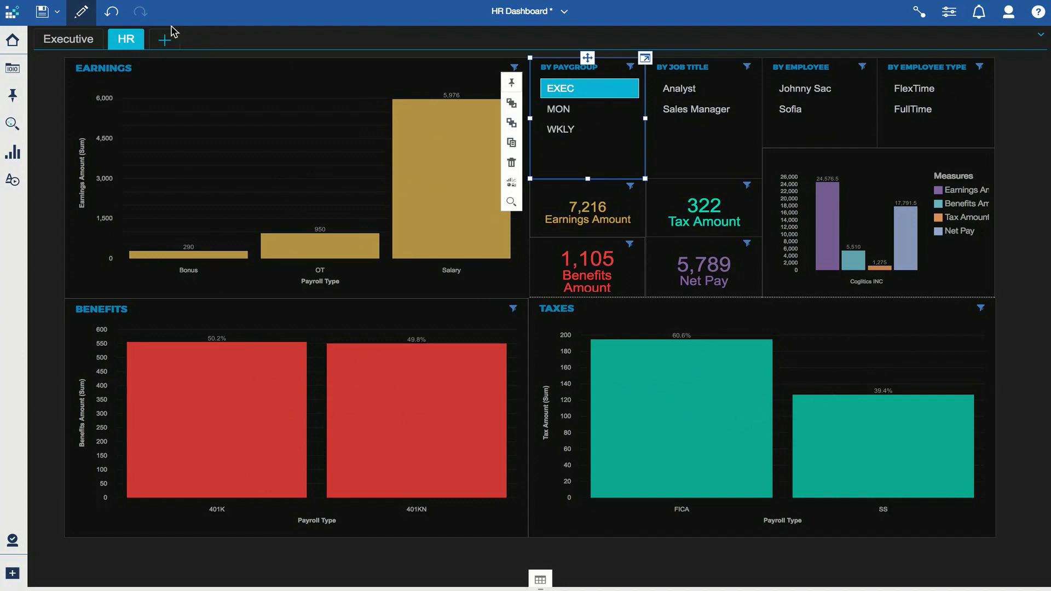
# Leave the dashboard's edit mode and filter the HR tab by the MON pay group.
pyautogui.click(81, 12)
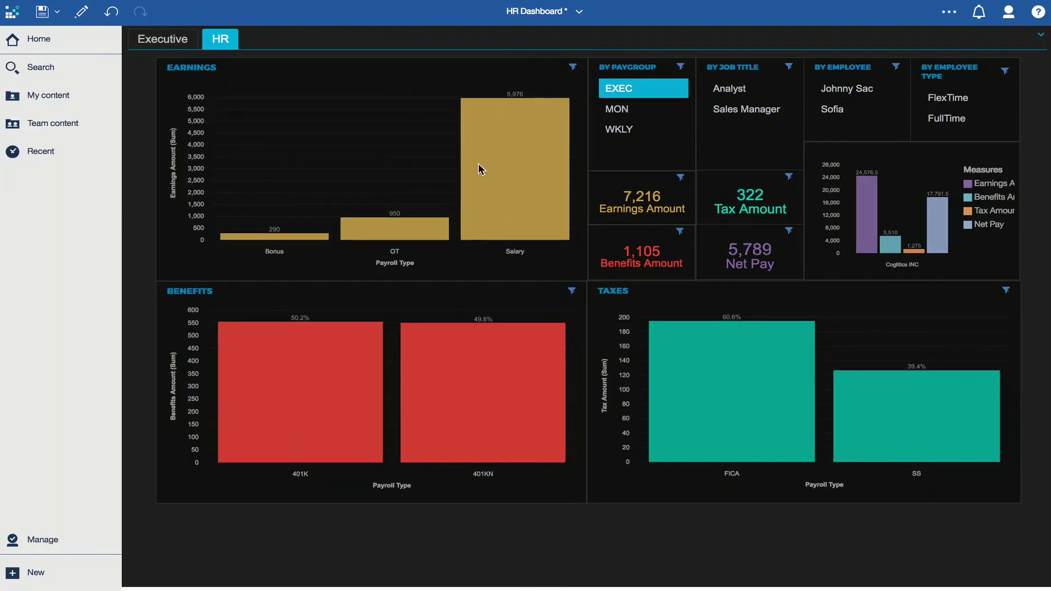
pyautogui.click(622, 111)
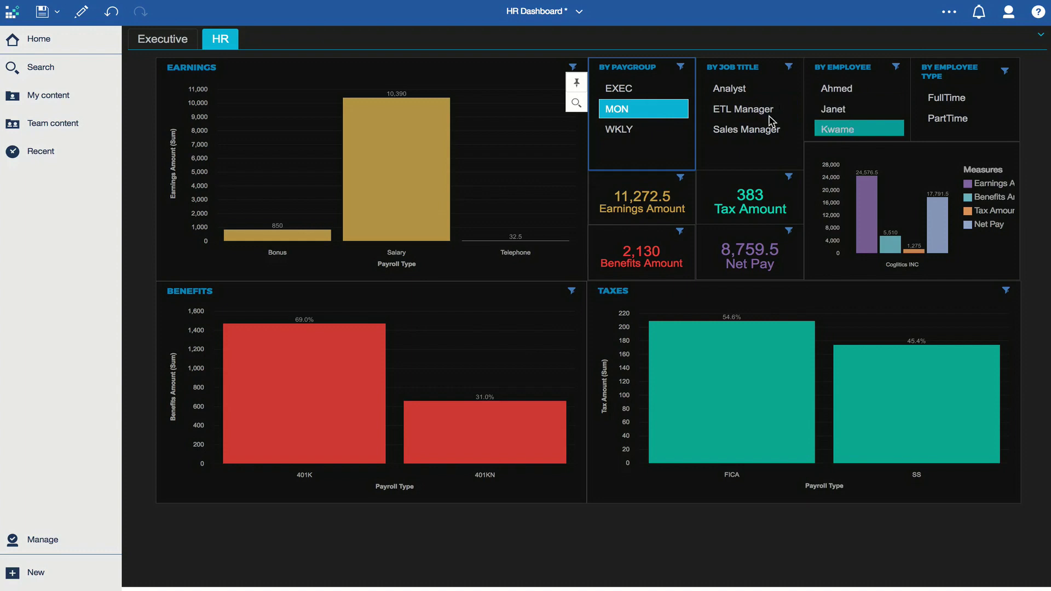
# Clear all column filters on the HR tab and collapse the filter area.
pyautogui.click(1040, 36)
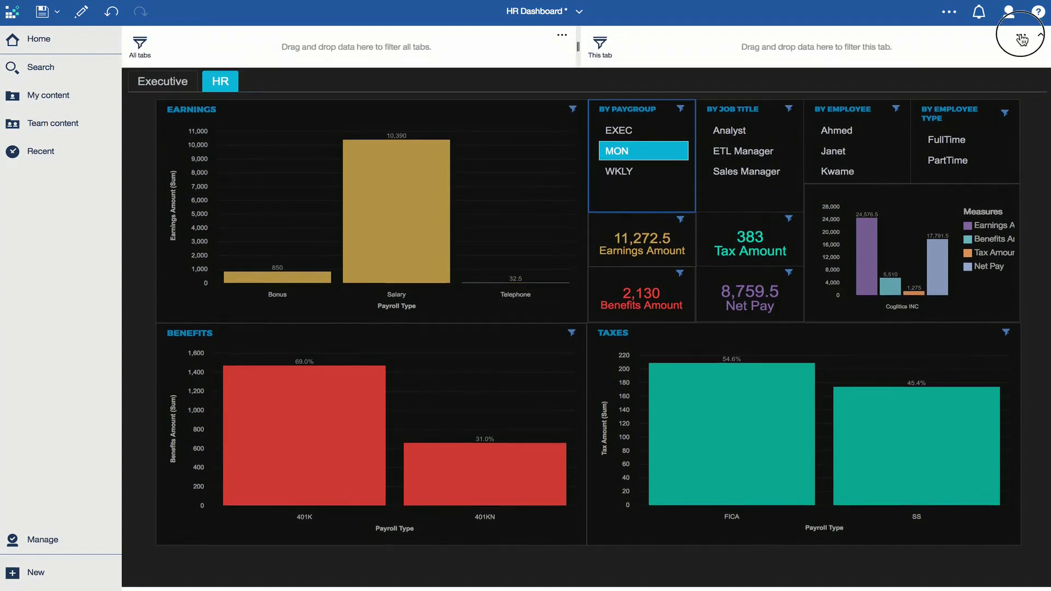
pyautogui.click(1021, 37)
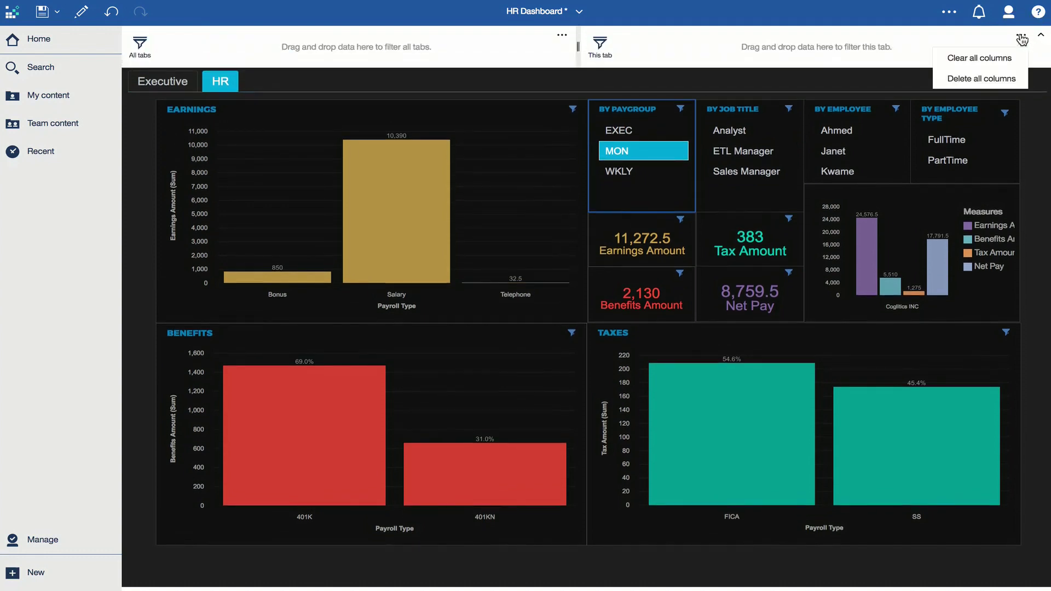
pyautogui.click(994, 59)
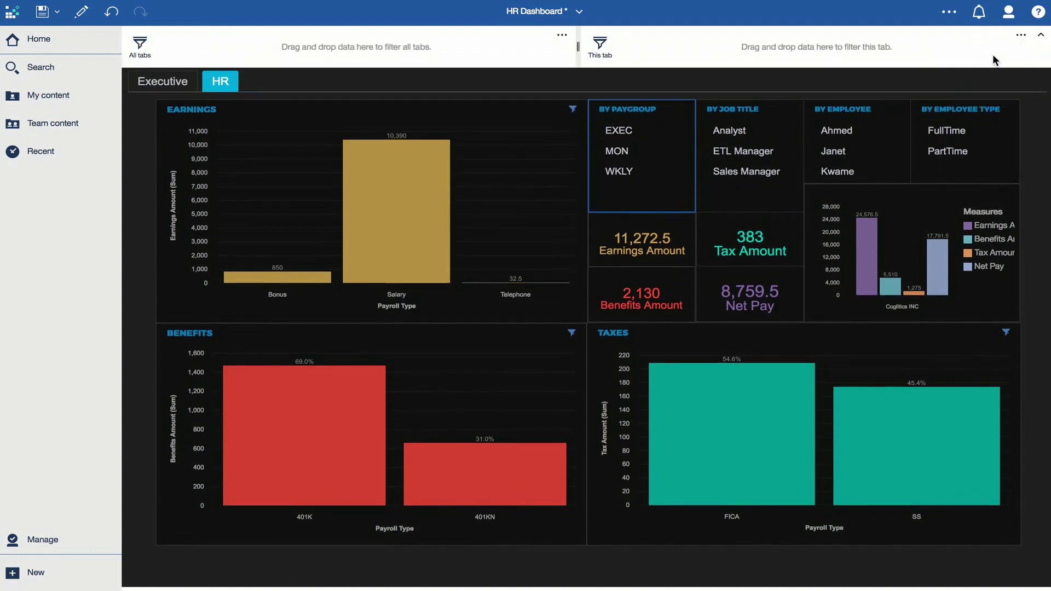
pyautogui.click(1041, 38)
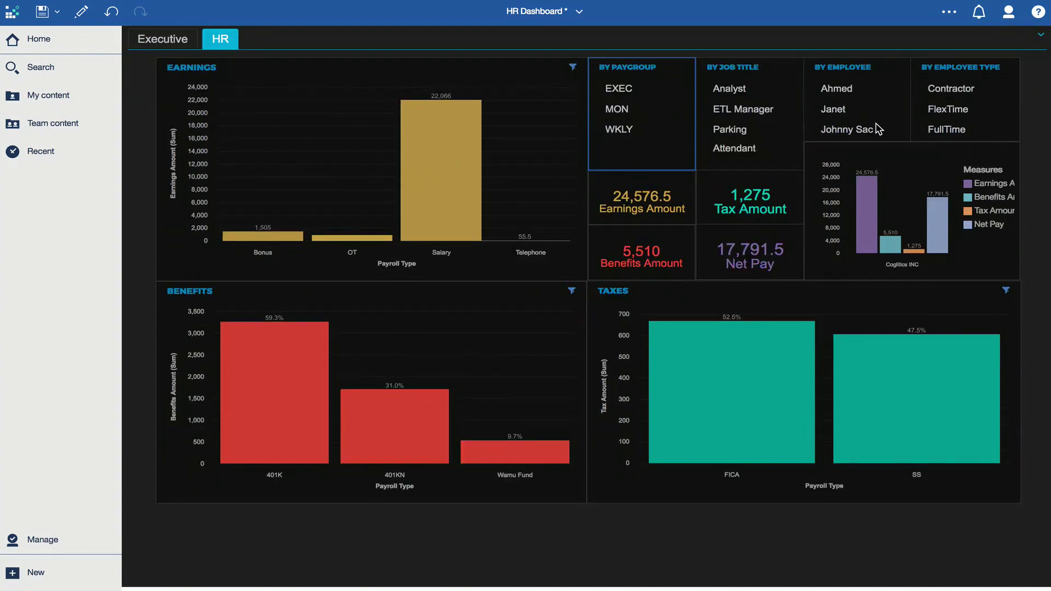
# Filter the HR tab by the Contractor employee type and select the company summary chart.
pyautogui.click(953, 92)
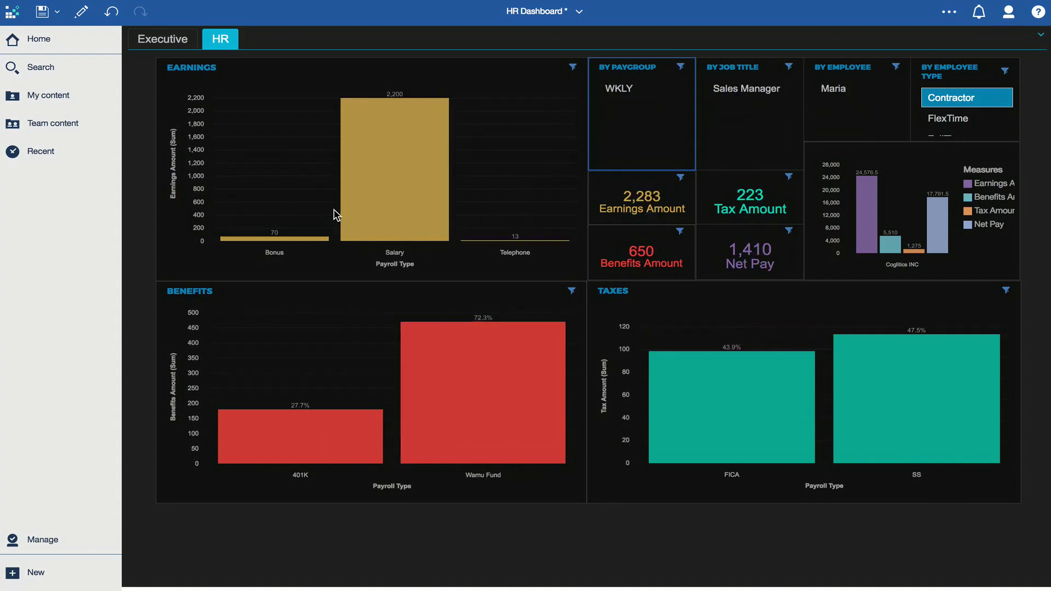
pyautogui.click(871, 168)
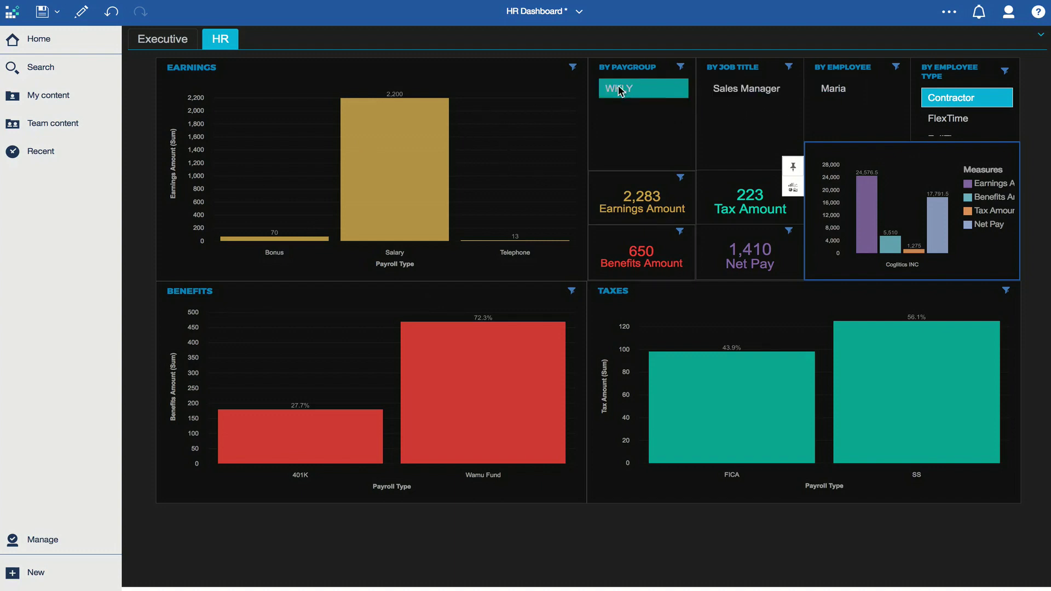
# Put the dashboard in edit mode and check which interaction groups the HR tab's widgets belong to.
pyautogui.click(81, 11)
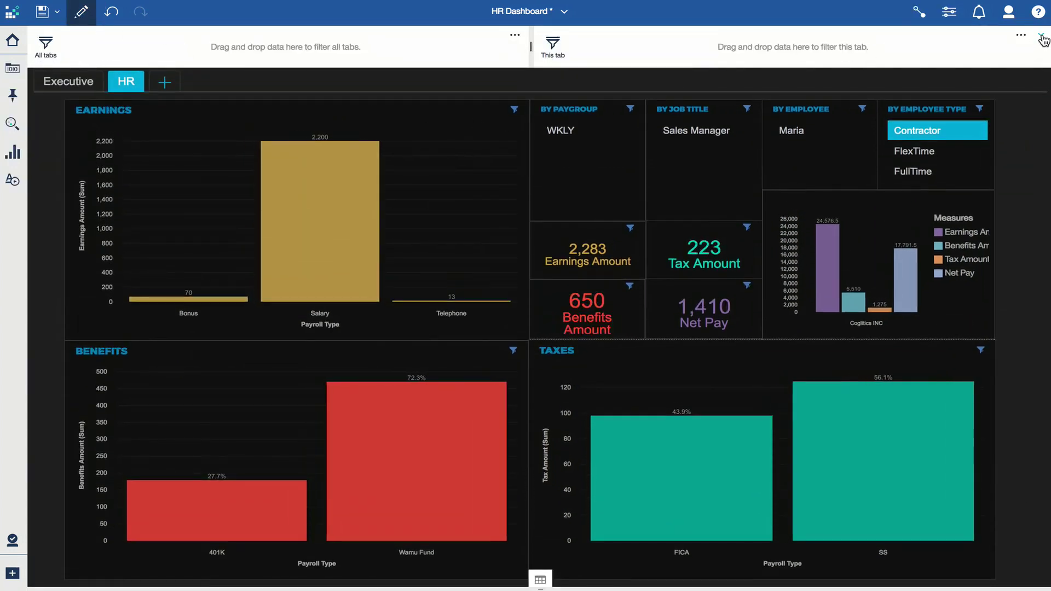
pyautogui.click(882, 220)
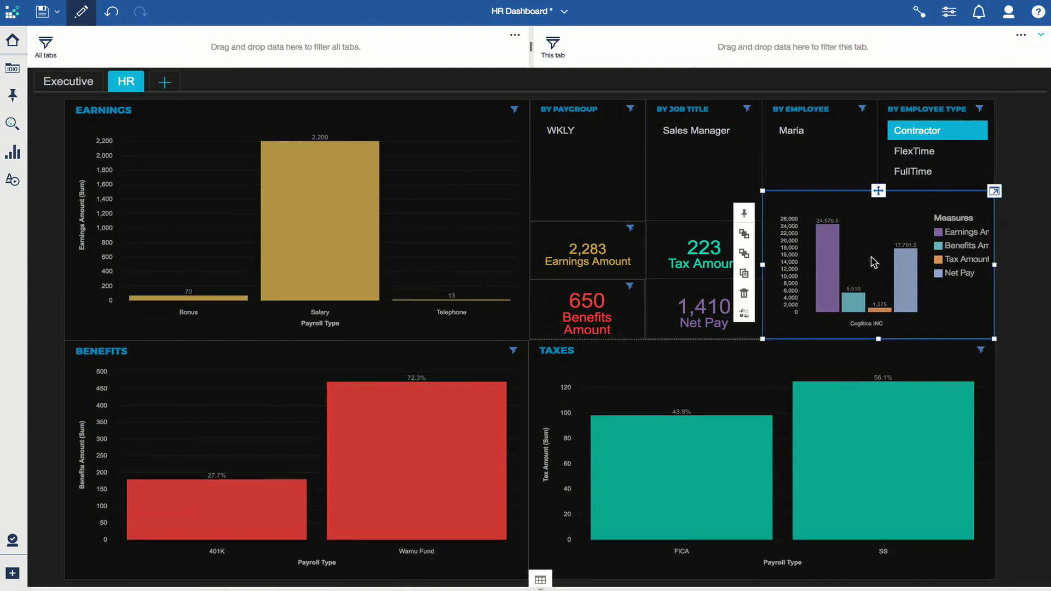
pyautogui.click(920, 15)
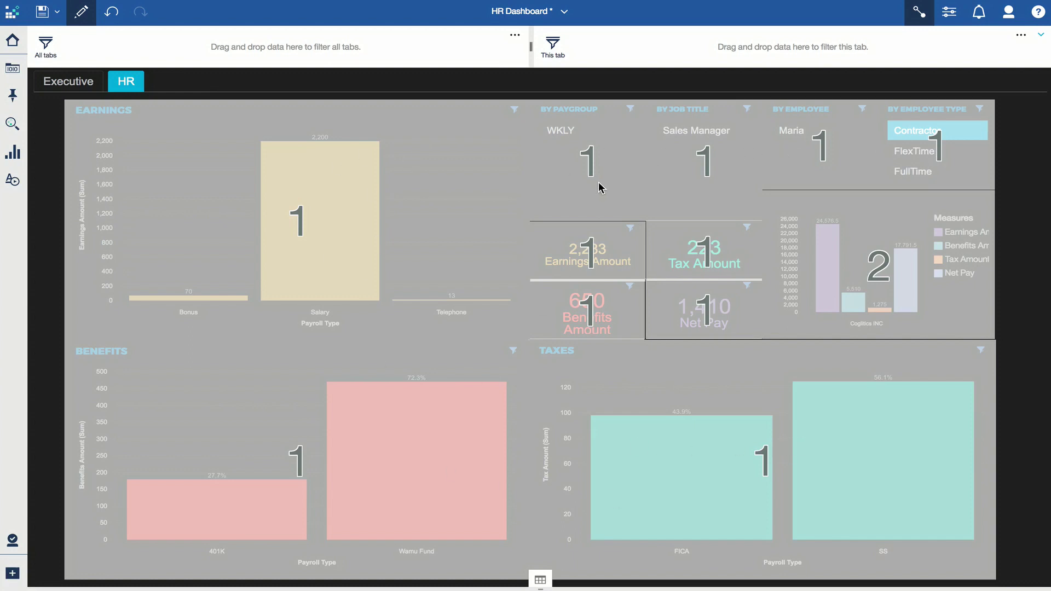
pyautogui.click(918, 12)
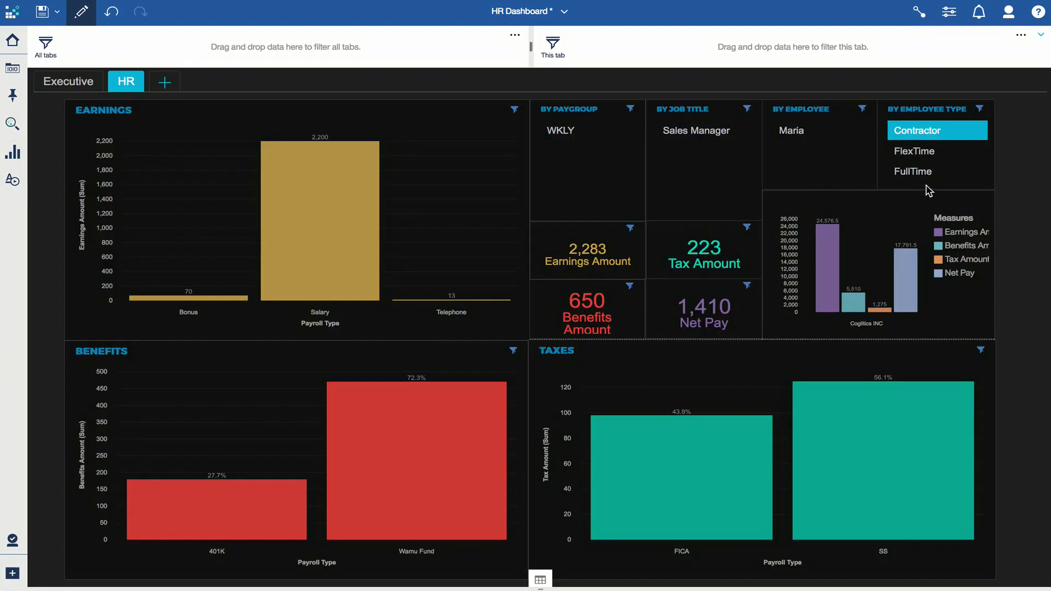
pyautogui.click(940, 155)
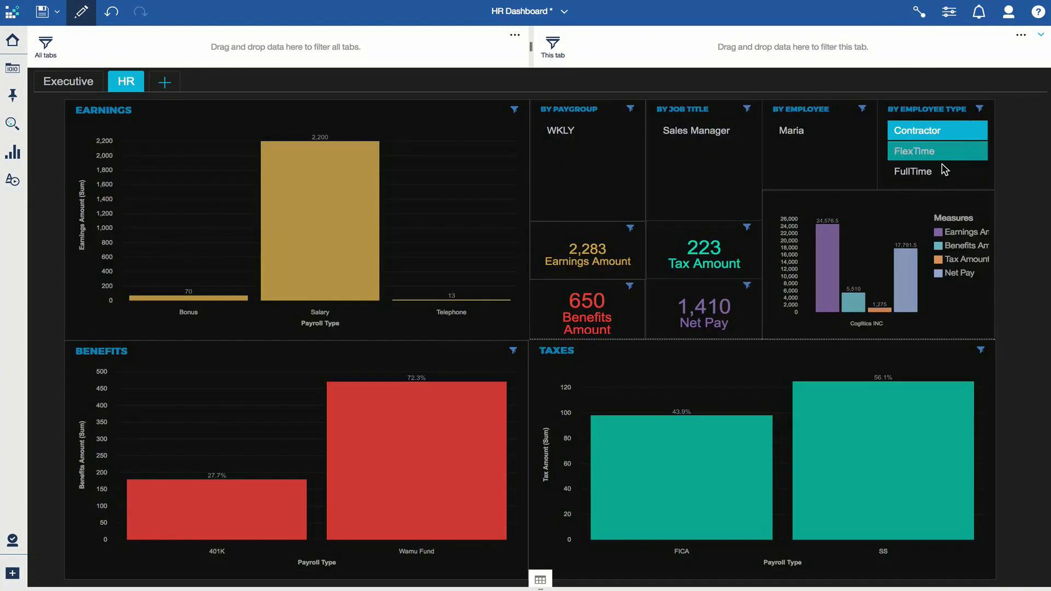
# Review the Human Resources Dataset columns from Company through Employee Email beneath the dashboard, and shrink the data grid back down.
pyautogui.click(539, 579)
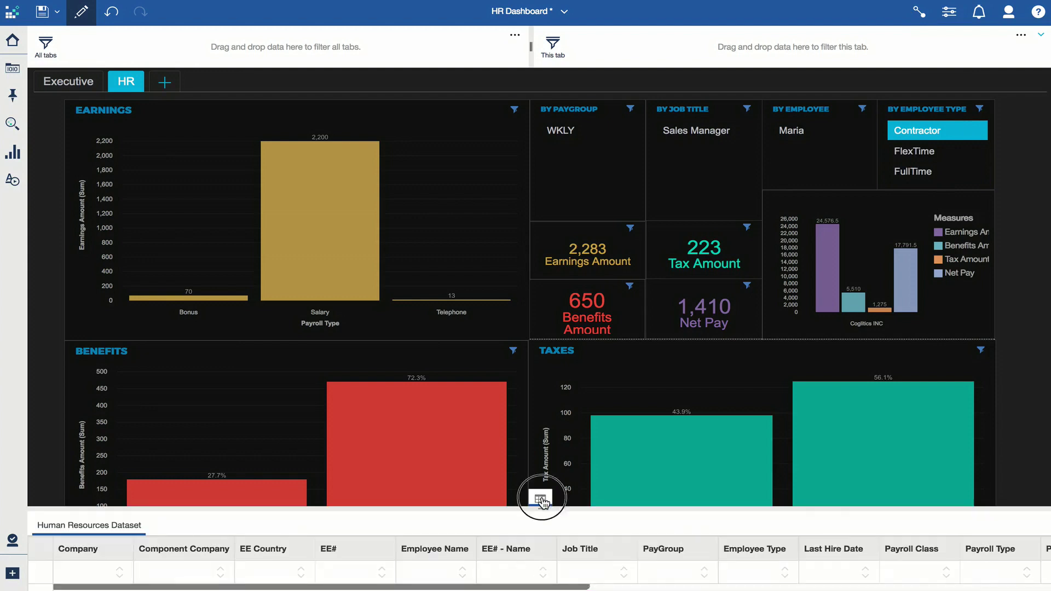
pyautogui.moveTo(541, 407); pyautogui.dragTo(535, 342)
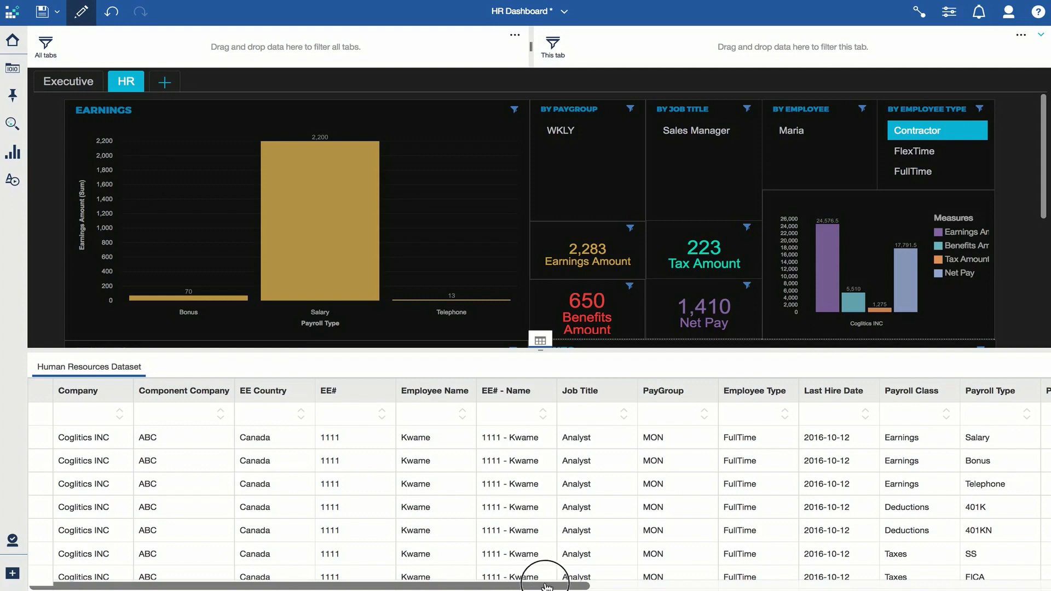
pyautogui.hscroll(2, 541, 438)
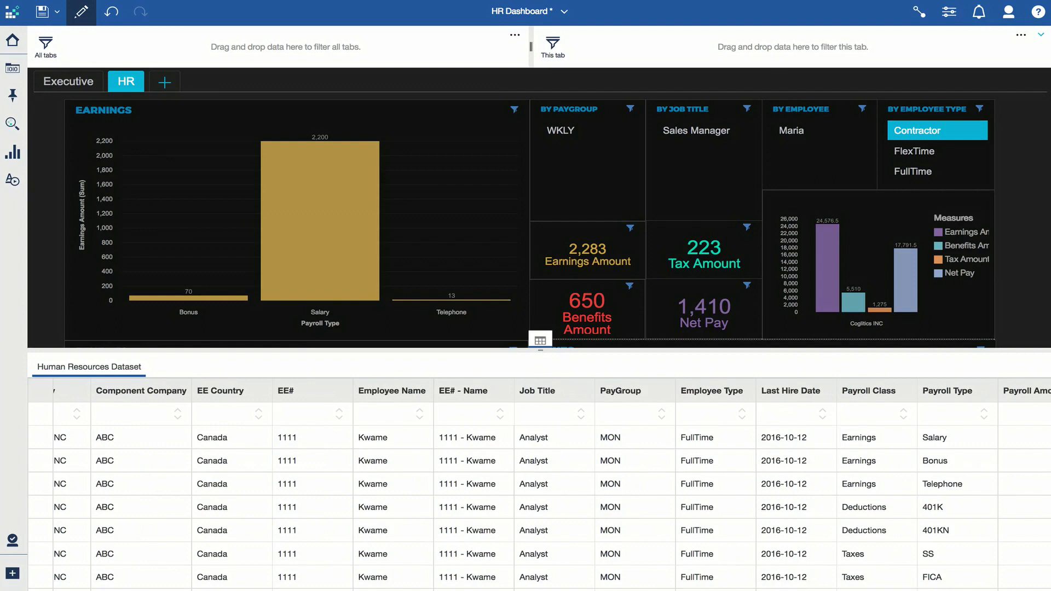
pyautogui.hscroll(6, 775, 510)
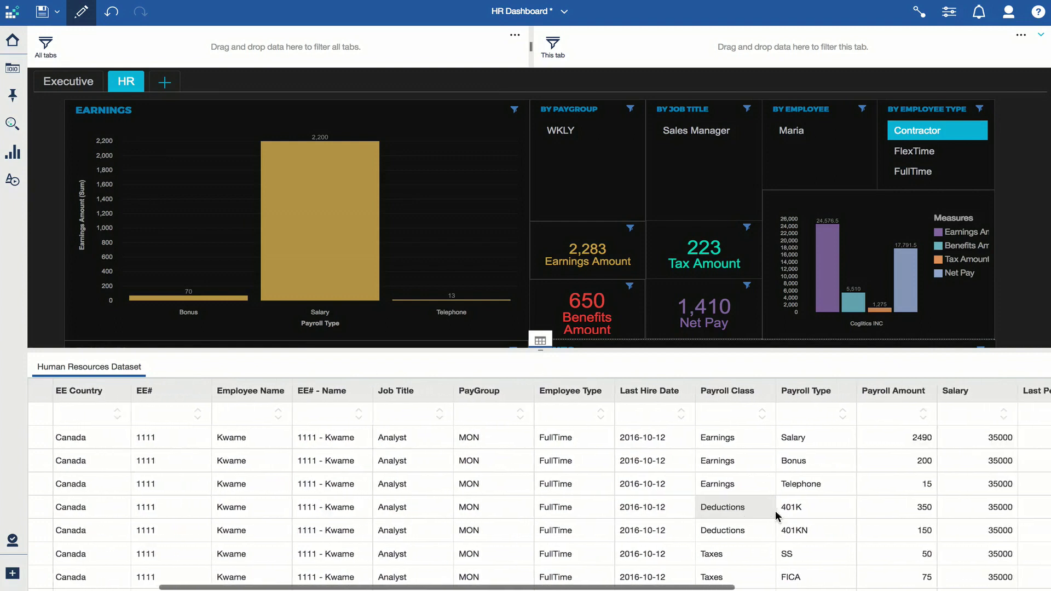
pyautogui.hscroll(15, 775, 510)
pyautogui.hscroll(-10, 775, 510)
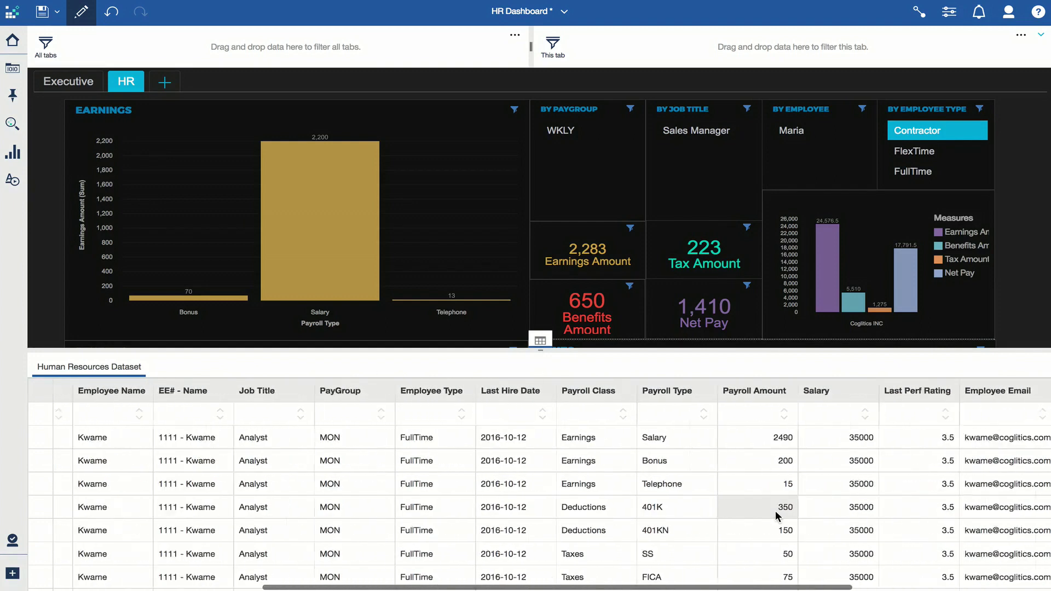
pyautogui.hscroll(-6, 775, 510)
pyautogui.click(540, 341)
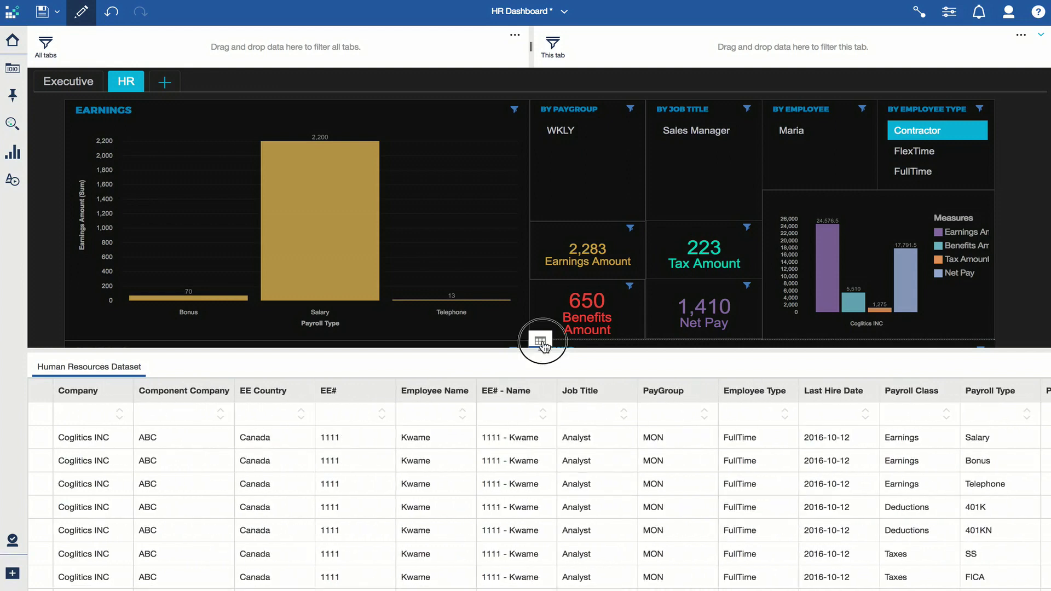
pyautogui.moveTo(540, 341); pyautogui.dragTo(534, 567)
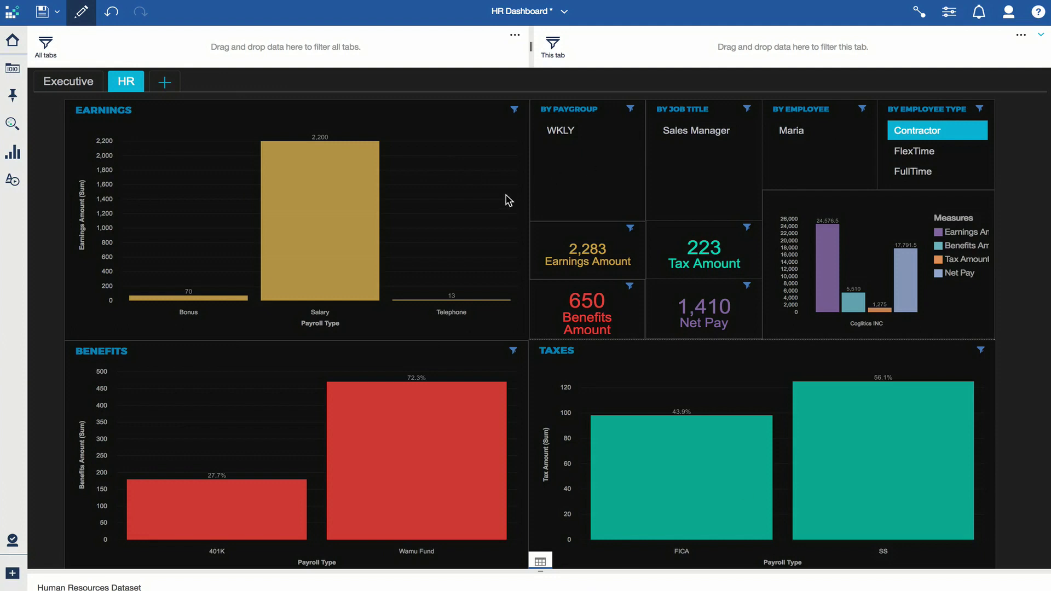
# Clear all filters on the HR tab and apply the Light visual theme to the dashboard.
pyautogui.click(991, 57)
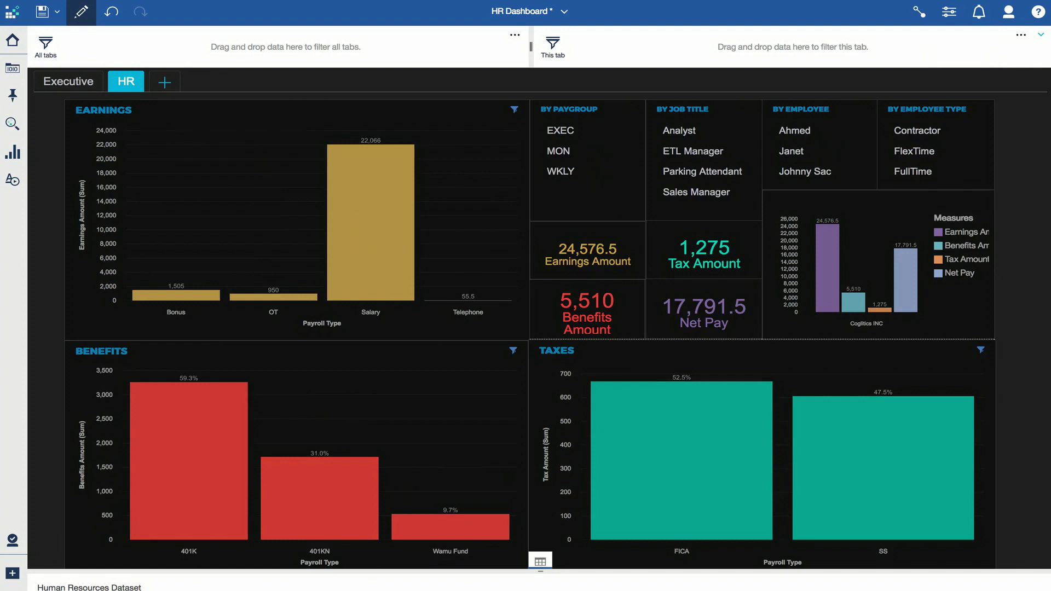
pyautogui.click(948, 12)
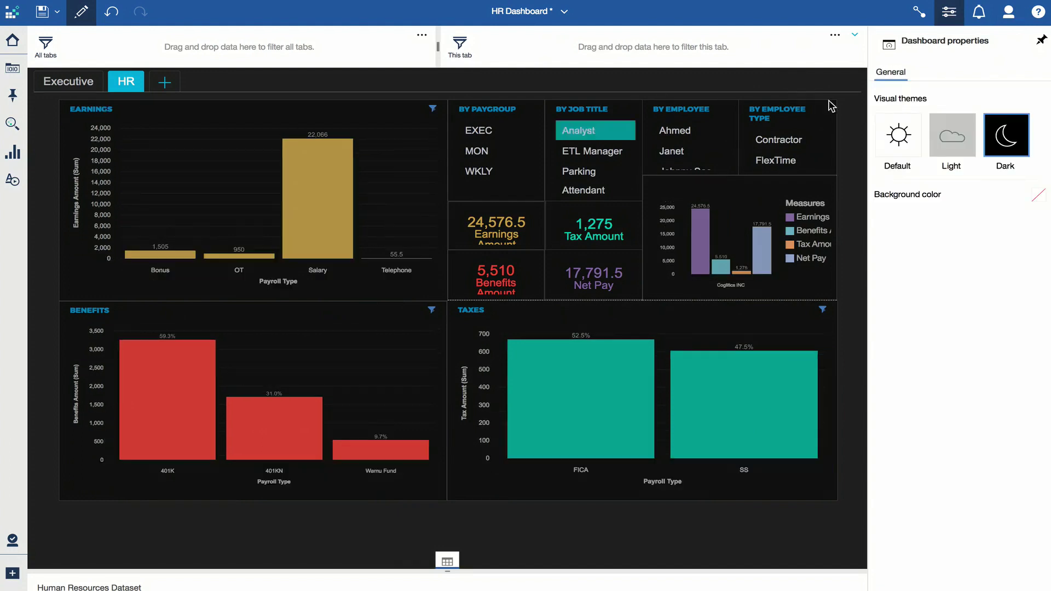
pyautogui.click(953, 136)
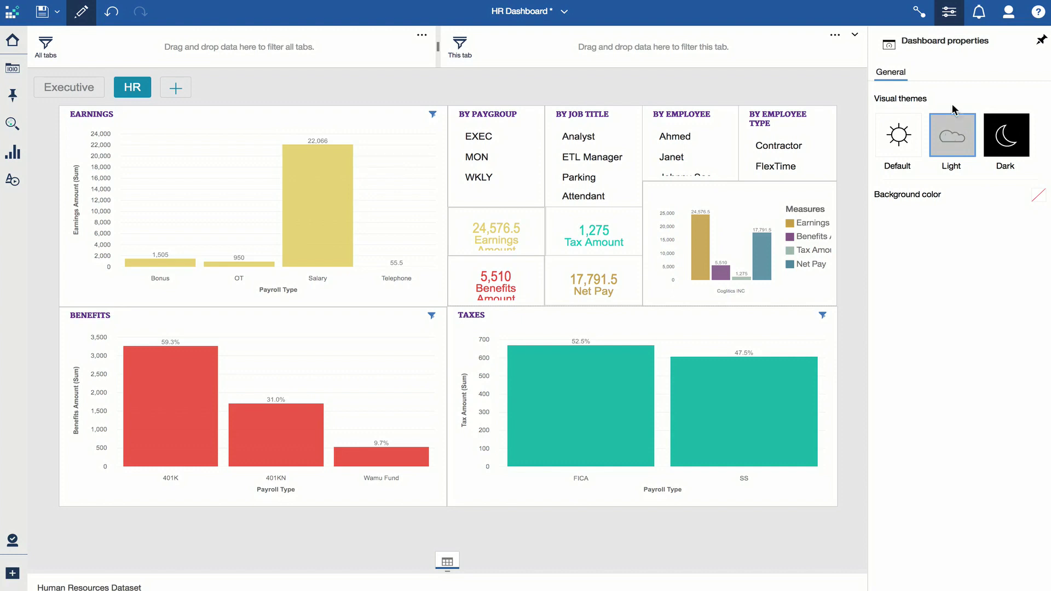
pyautogui.click(949, 12)
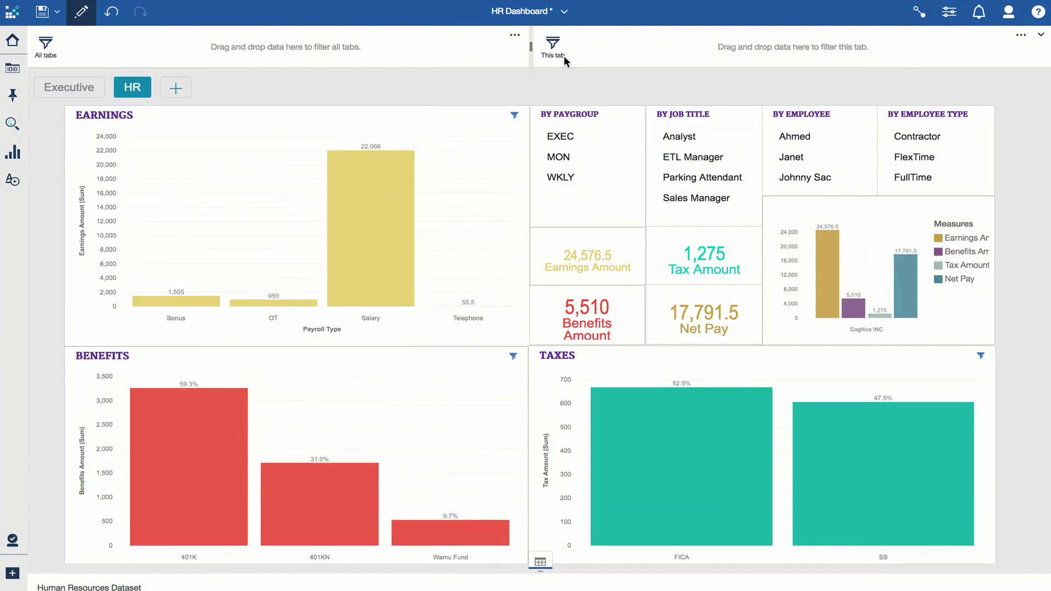
# Apply the Default visual theme to the dashboard and close its properties.
pyautogui.click(948, 12)
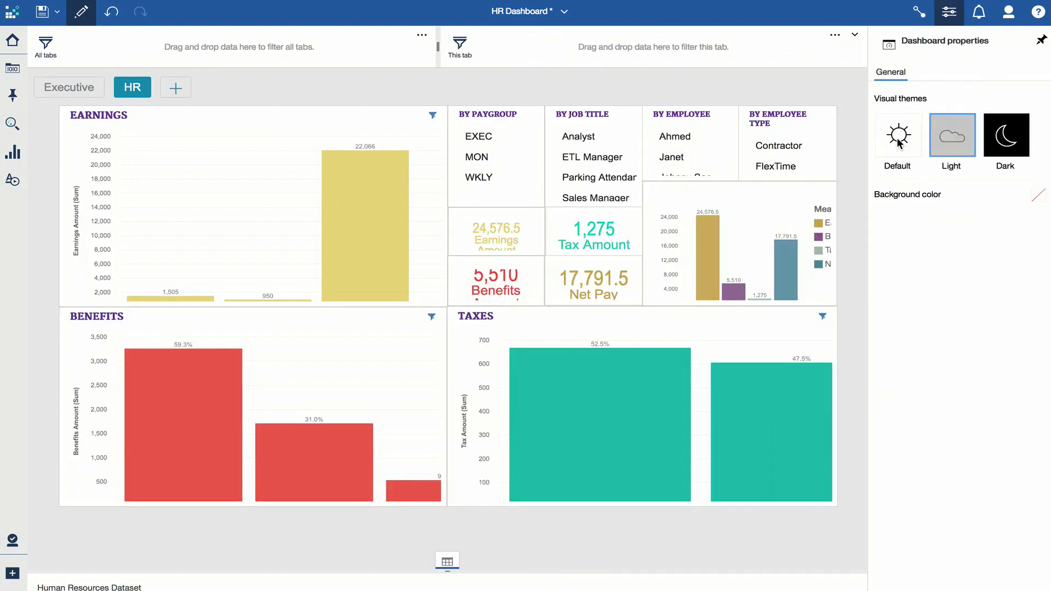
pyautogui.click(902, 141)
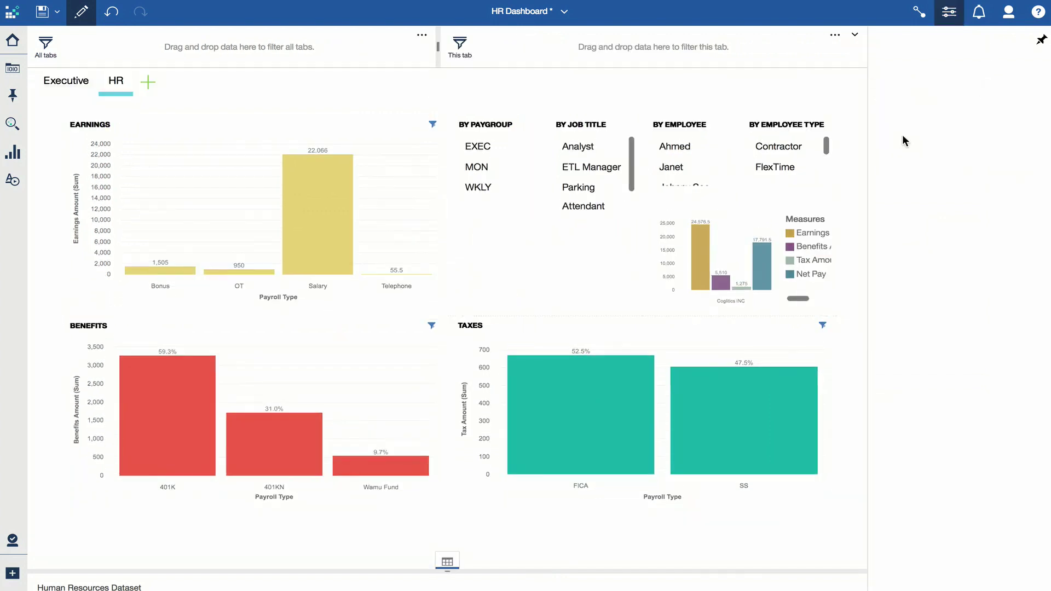
pyautogui.click(949, 16)
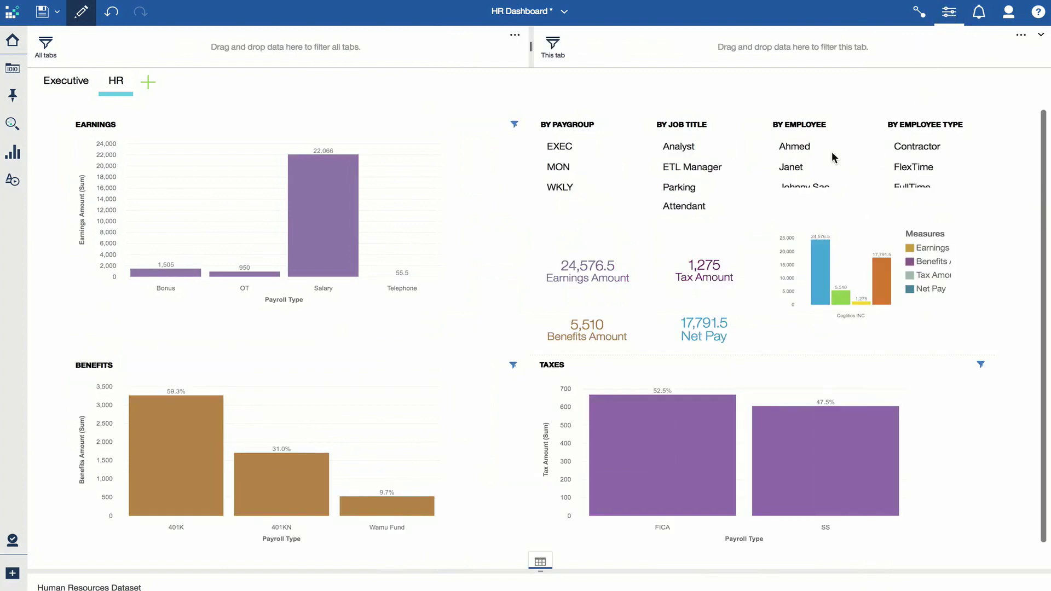
# Filter the HR tab by the first employee in the By Employee list.
pyautogui.click(808, 145)
pyautogui.click(704, 167)
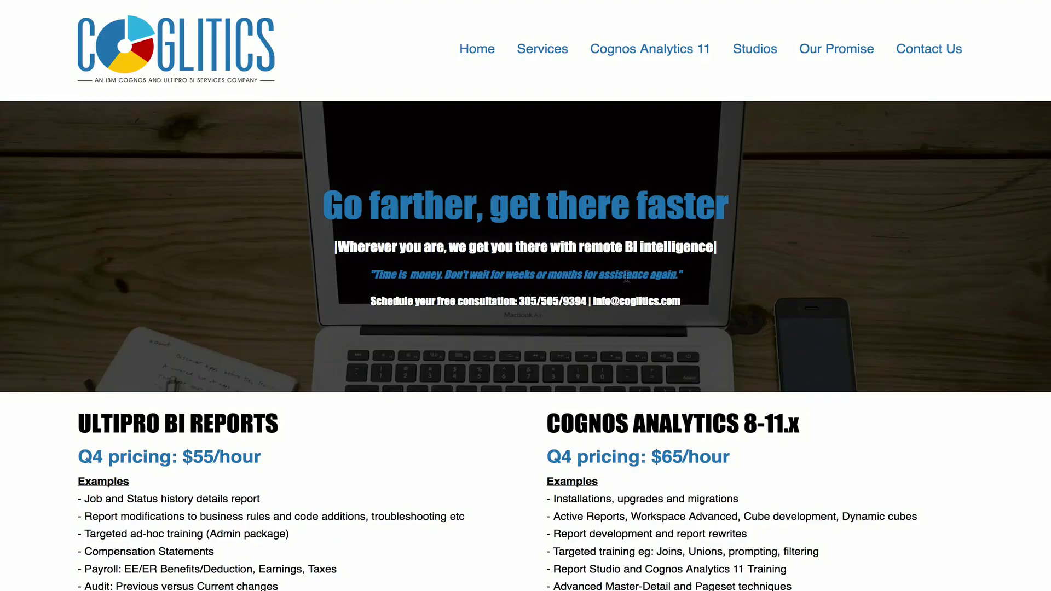
# Review the service offerings, pricing and company description on the Coglitics website.
pyautogui.scroll(-2, 626, 275)
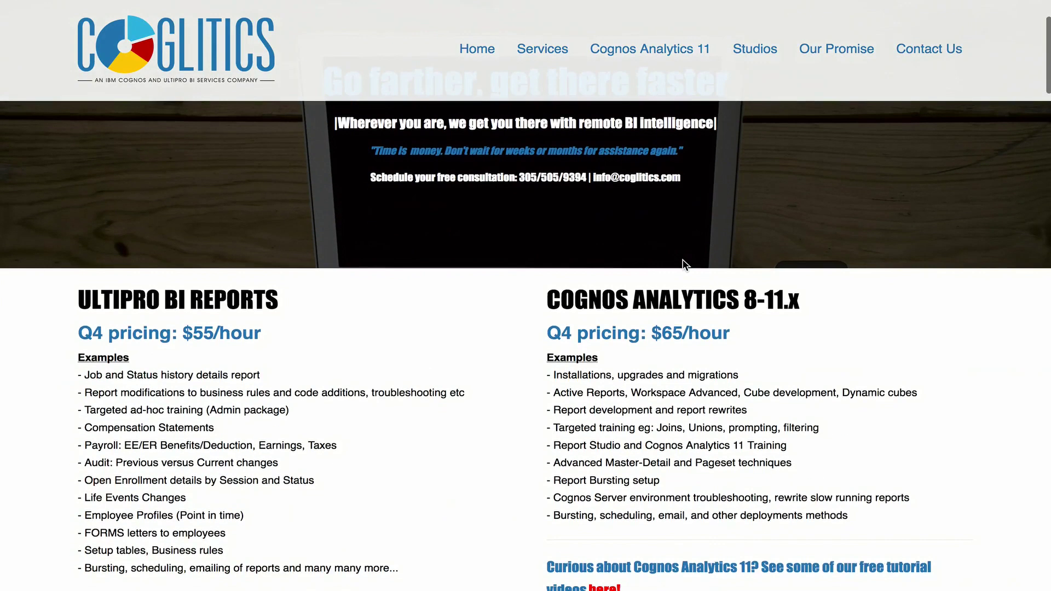
pyautogui.scroll(-2, 684, 265)
pyautogui.scroll(-2, 684, 265)
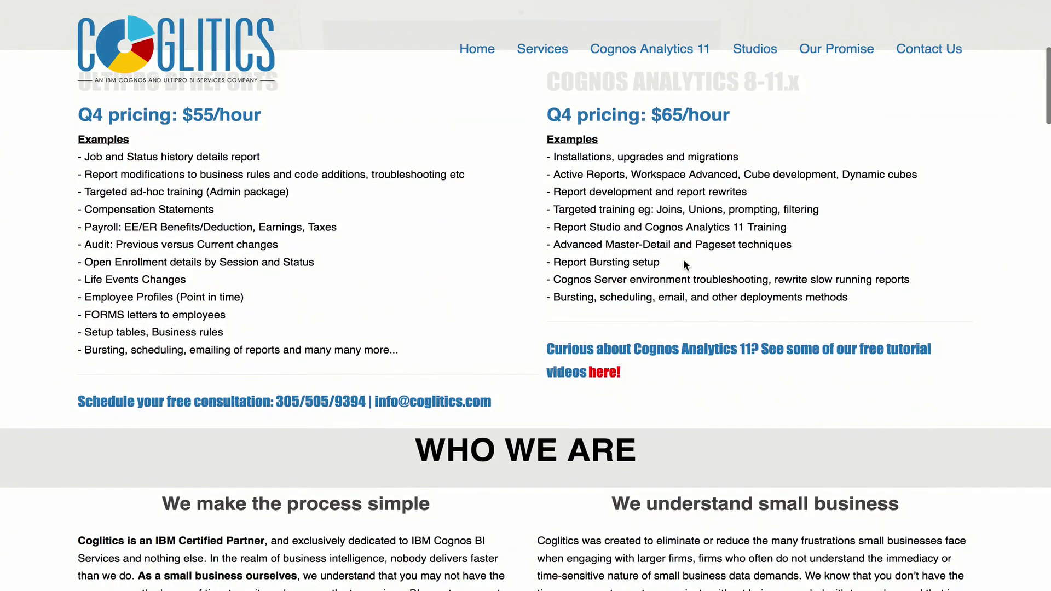
pyautogui.scroll(-3, 683, 261)
pyautogui.scroll(4, 683, 261)
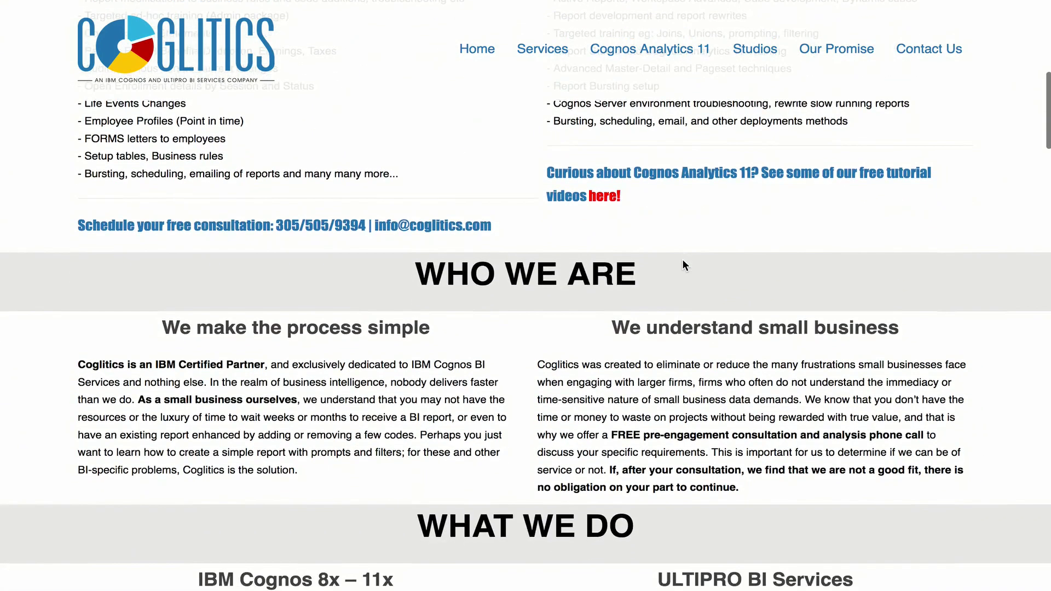
pyautogui.scroll(4, 681, 259)
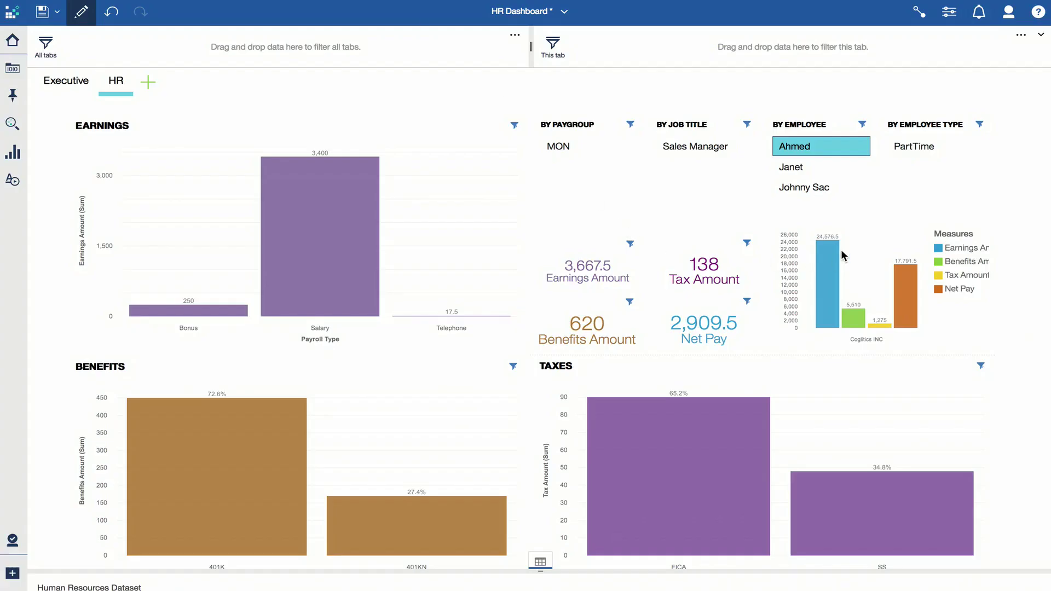
# Look over the employee-filtered charts on the HR tab and open the Executive tab.
pyautogui.click(679, 148)
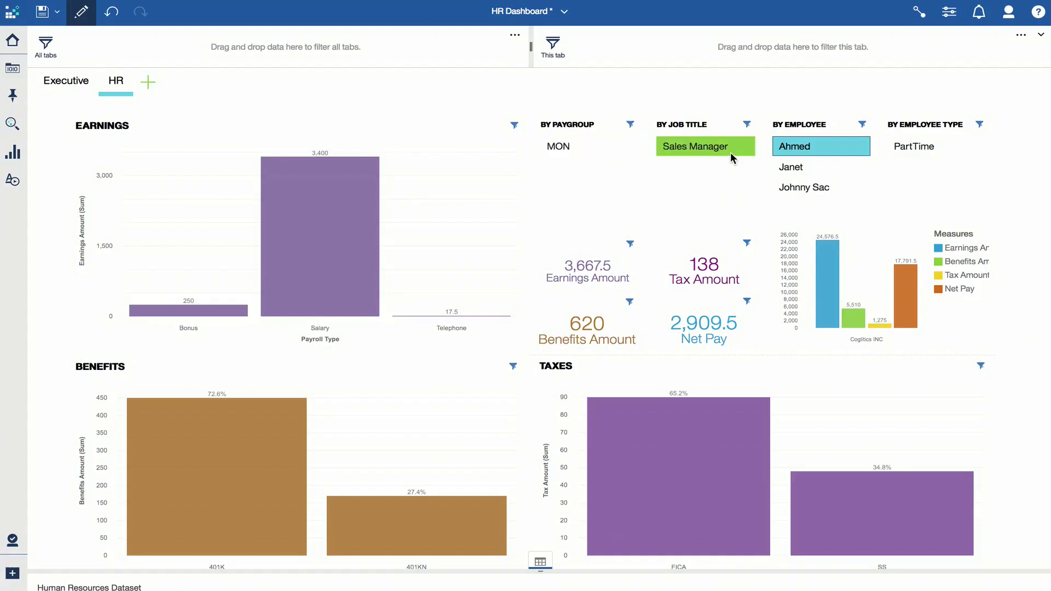
pyautogui.scroll(-1, 898, 389)
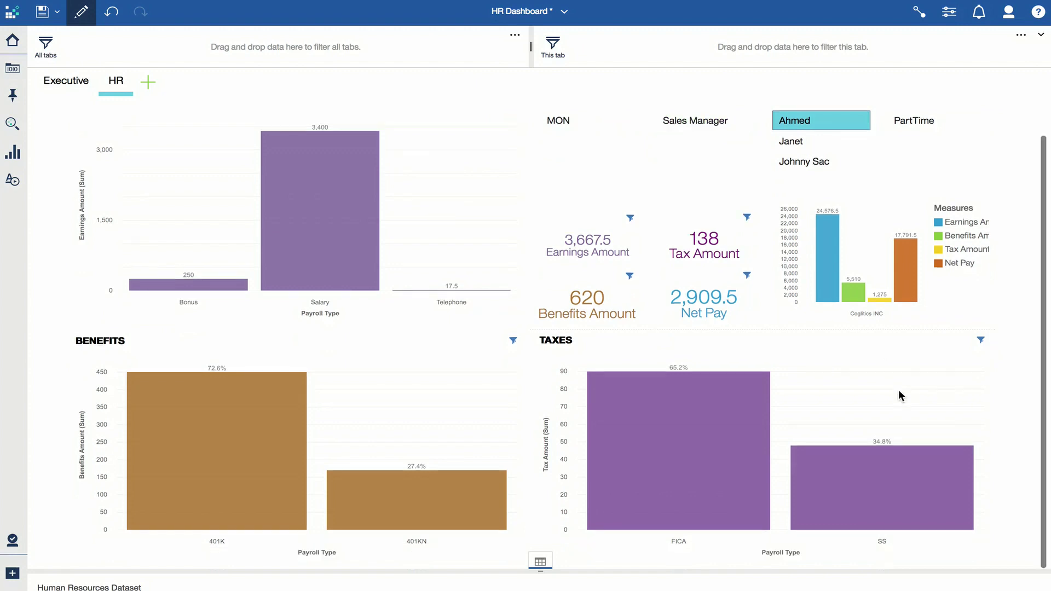
pyautogui.scroll(1, 663, 169)
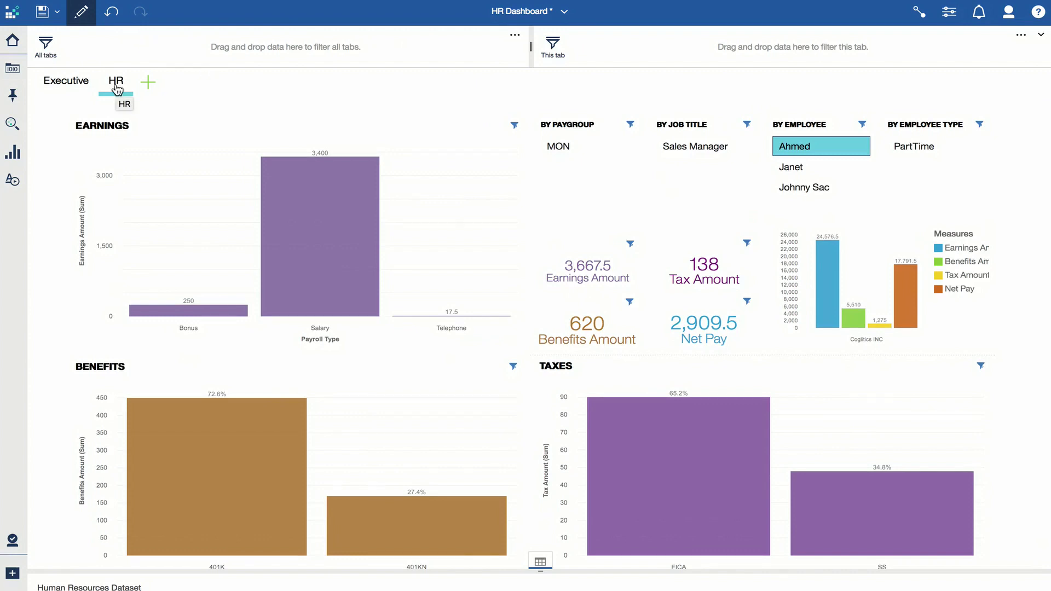
pyautogui.click(65, 88)
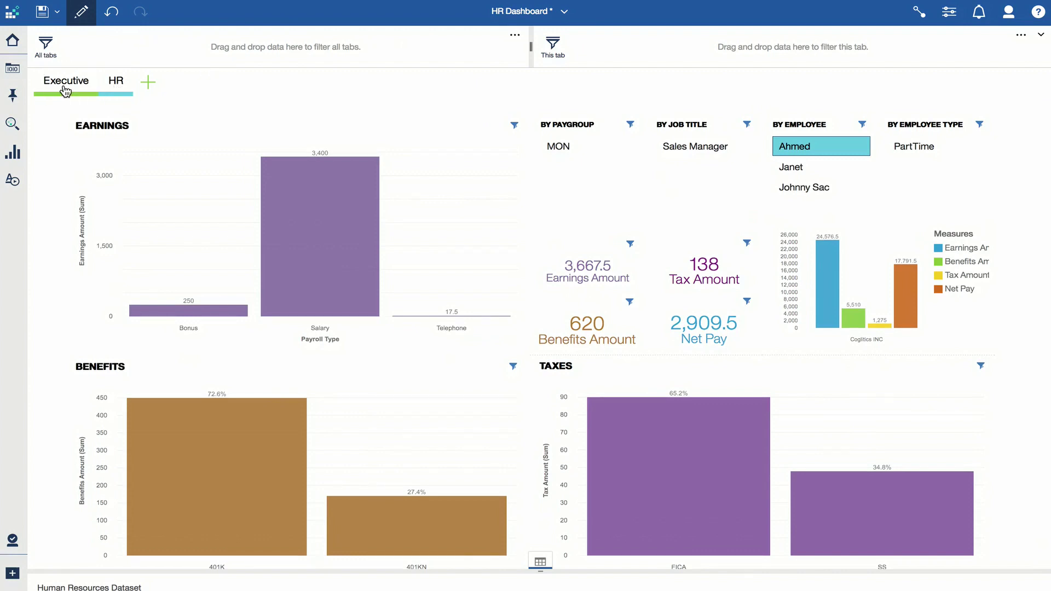